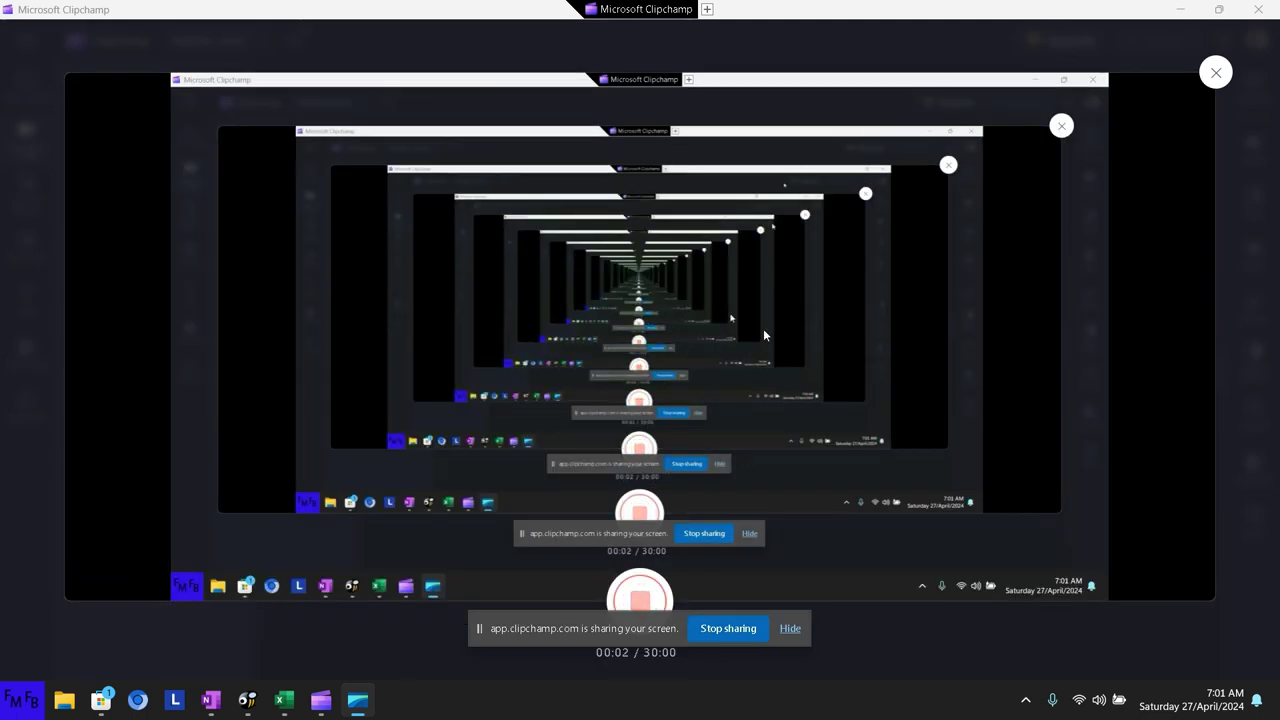
Step: Switch from Clipchamp to the blank Excel workbook Book1
{"action": "left_click", "coordinate": [284, 700]}
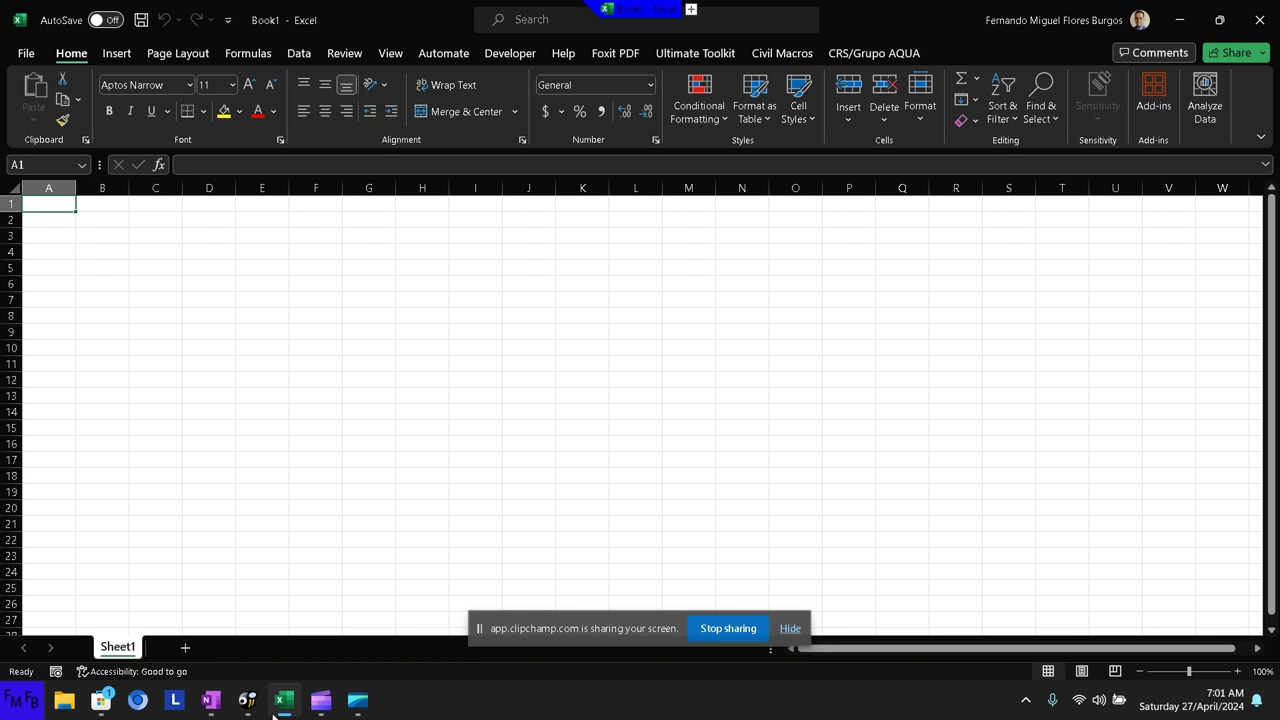
Step: Enter headers Country and Value, then Honduras, Nicaragua and El Salvador in A2:A4
{"action": "type", "text": "Countr"}
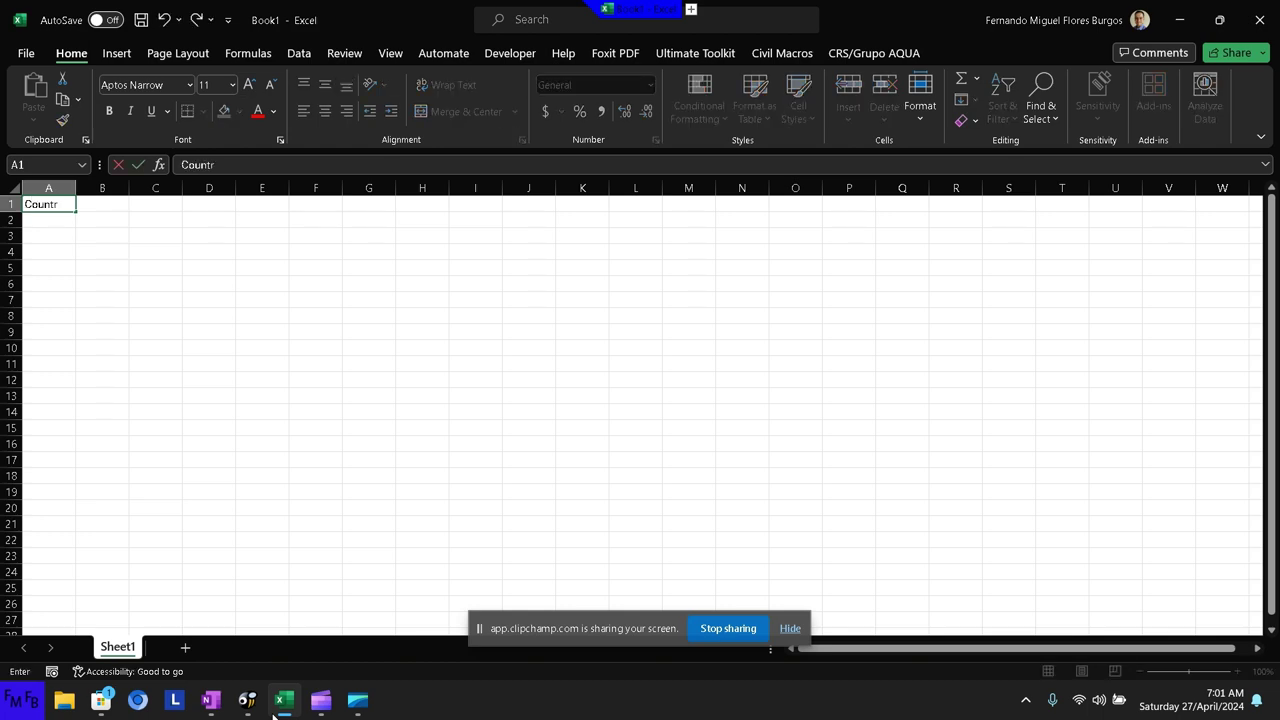
{"action": "type", "text": "y"}
{"action": "key", "text": "Tab"}
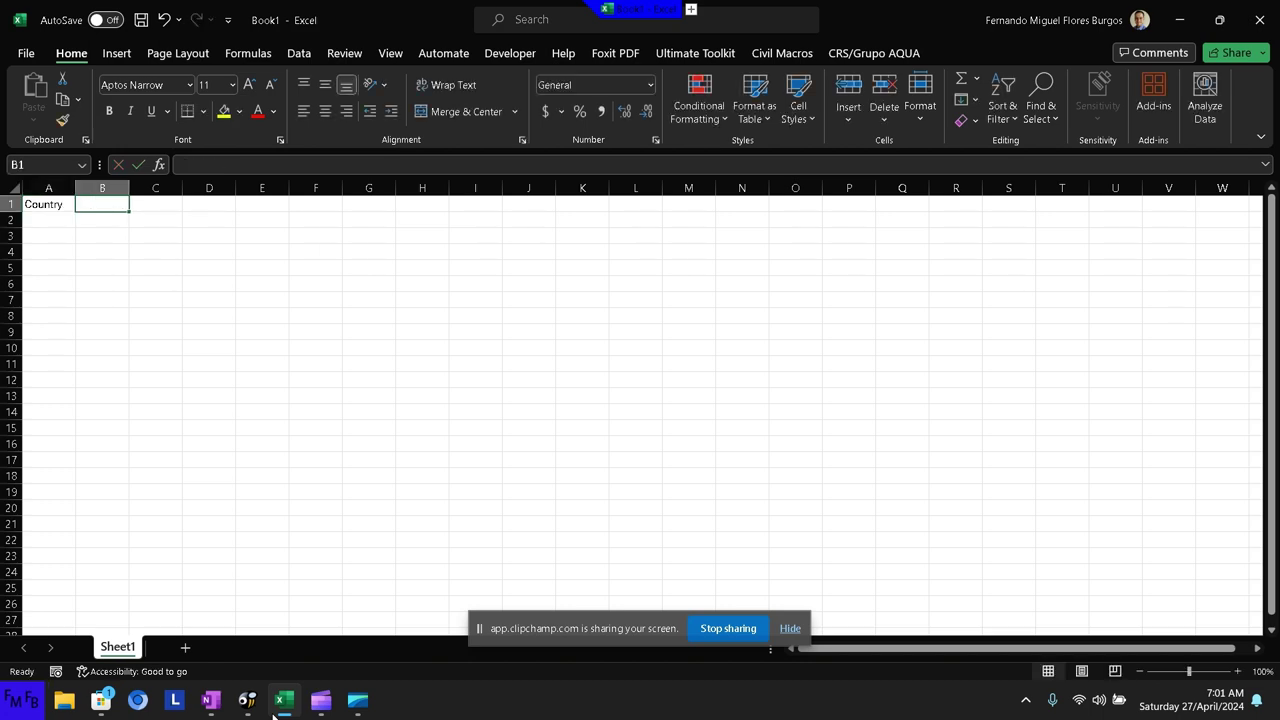
{"action": "type", "text": "Value"}
{"action": "key", "text": "Return"}
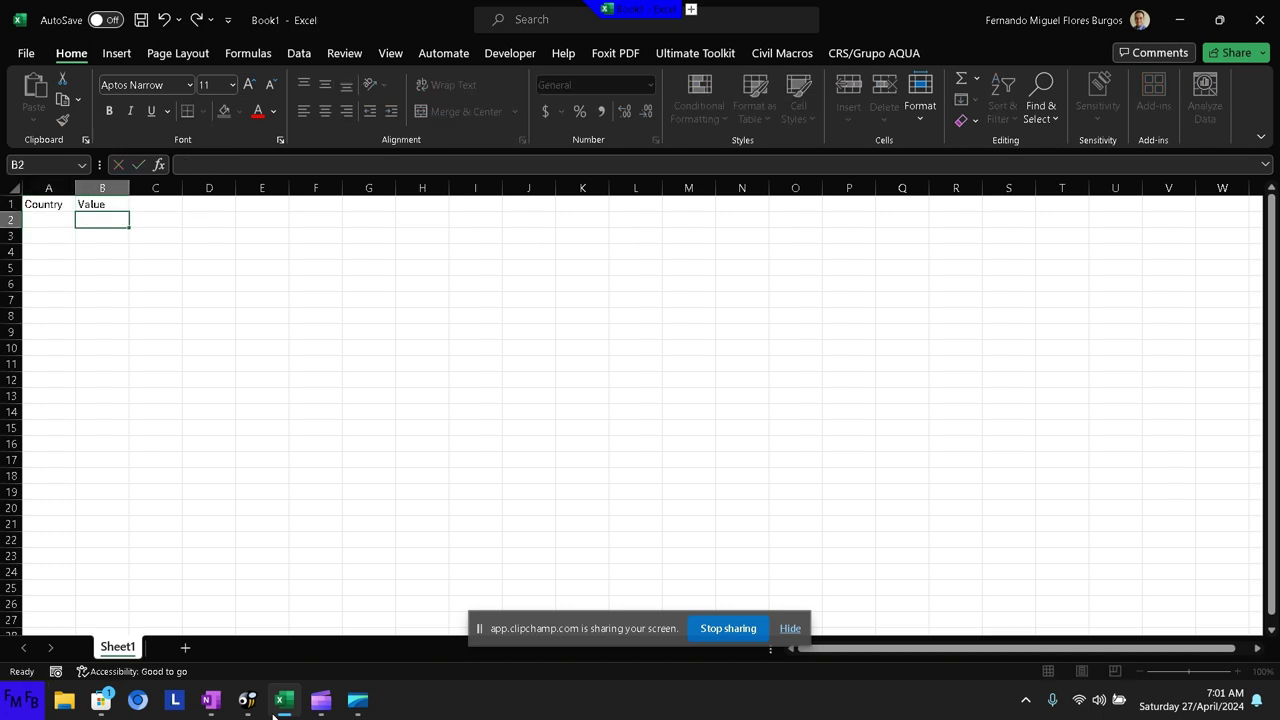
{"action": "type", "text": "Hond"}
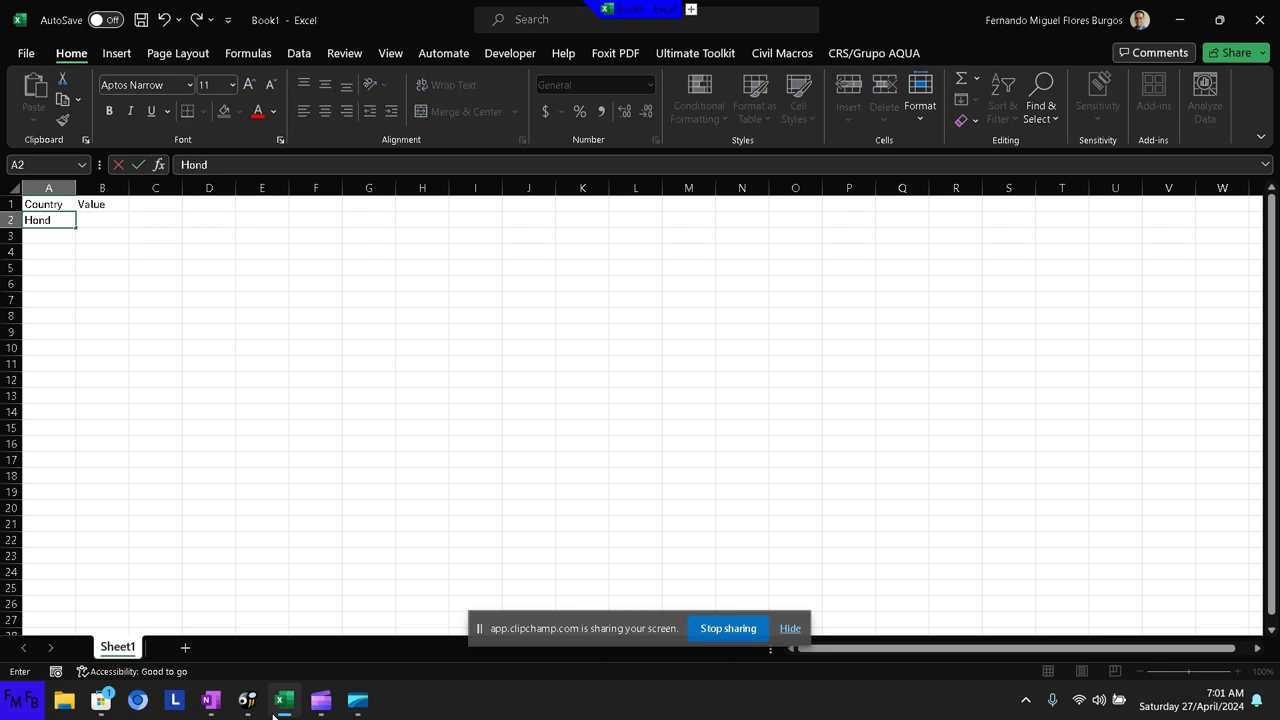
{"action": "type", "text": "uras"}
{"action": "key", "text": "Return"}
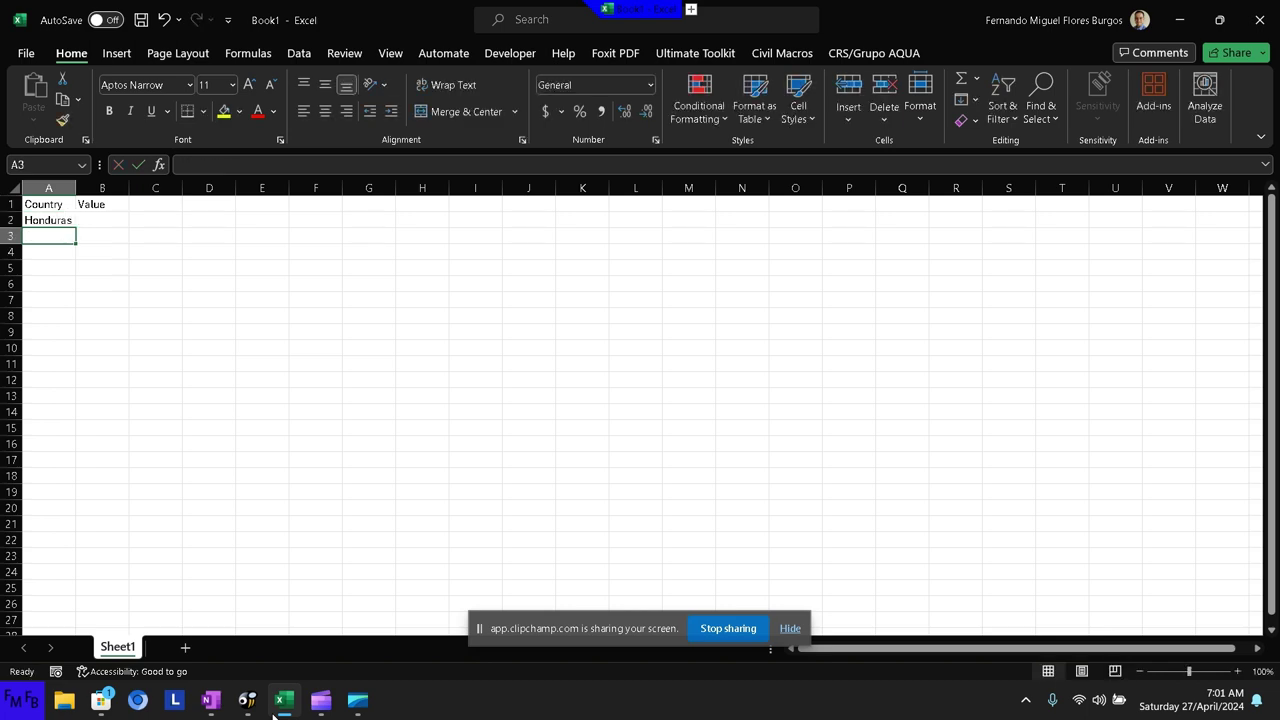
{"action": "type", "text": "Nicaragua"}
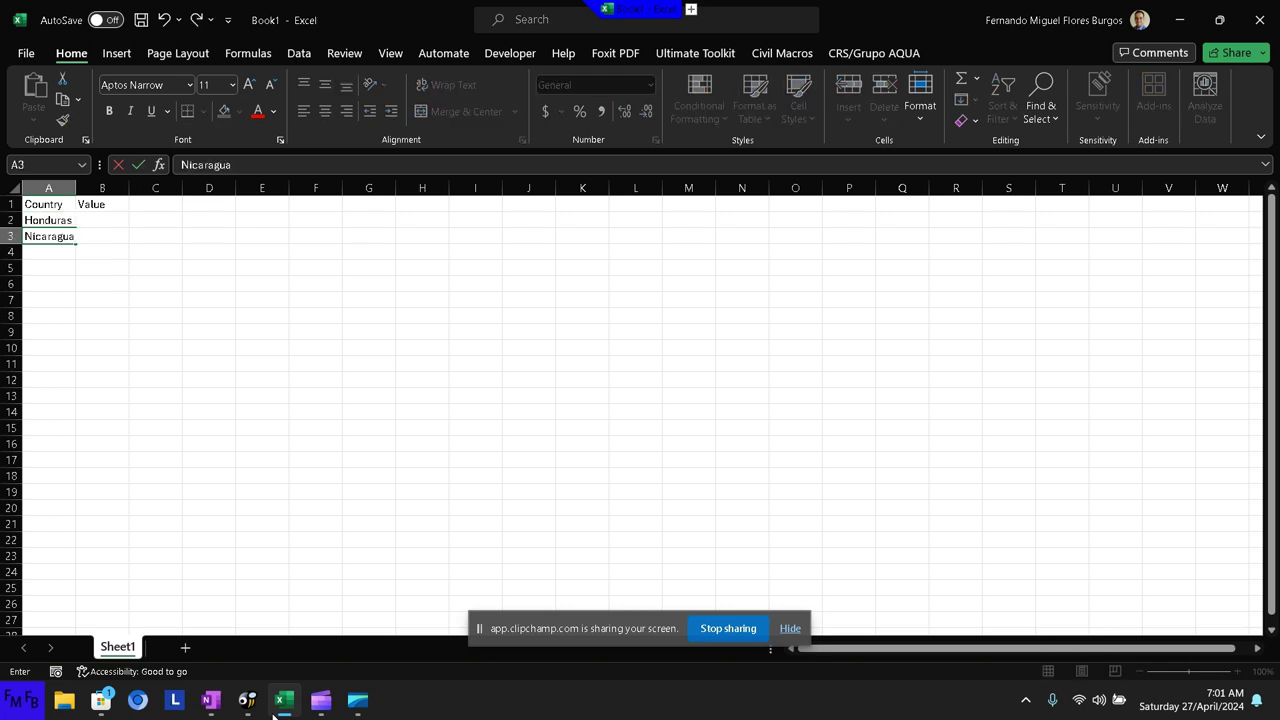
{"action": "key", "text": "Return"}
{"action": "type", "text": "E"}
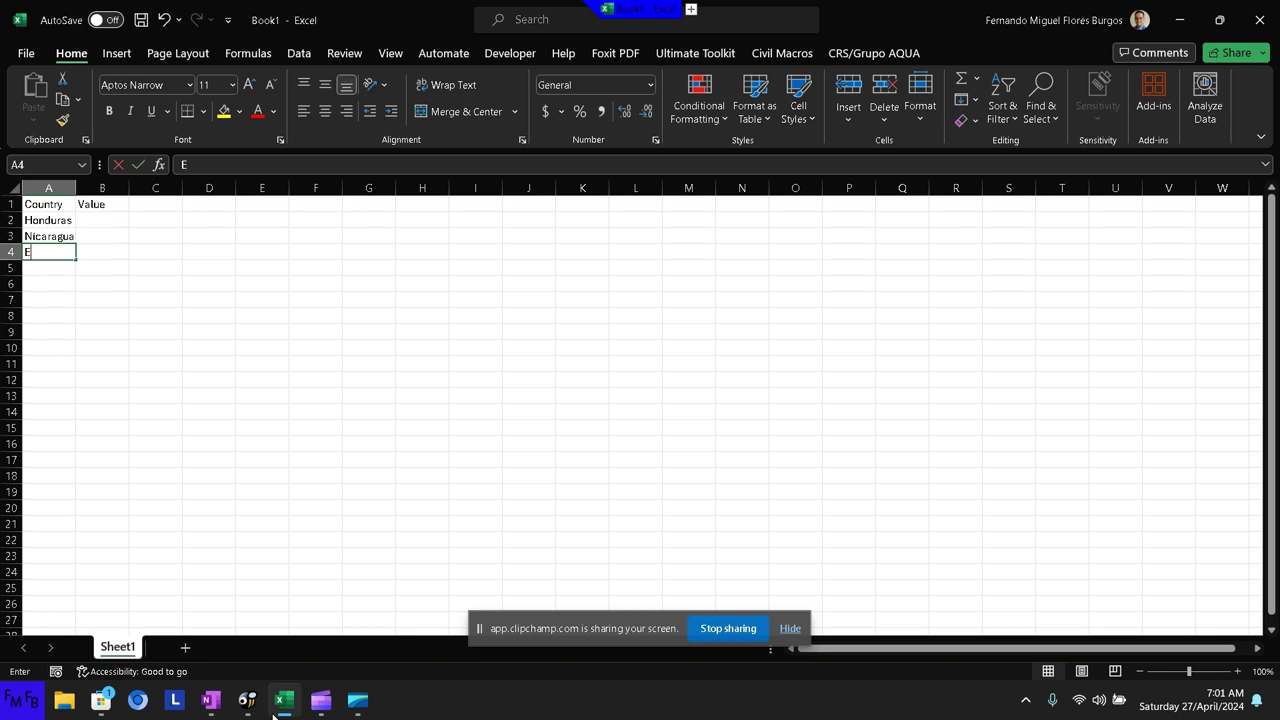
{"action": "type", "text": "l Sal"}
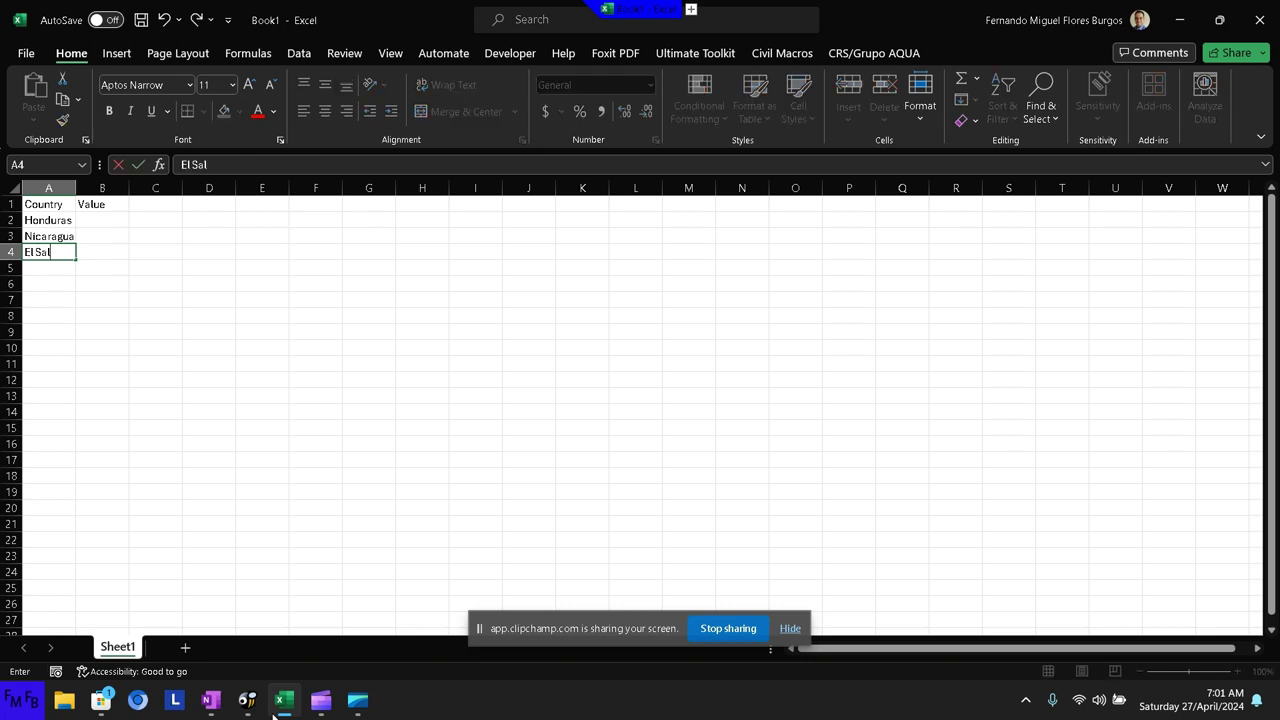
{"action": "type", "text": "vador"}
{"action": "key", "text": "Tab"}
Step: Copy the three country names into A5:A7
{"action": "key", "text": "Left"}
{"action": "key", "text": "Up"}
{"action": "key", "text": "Up"}
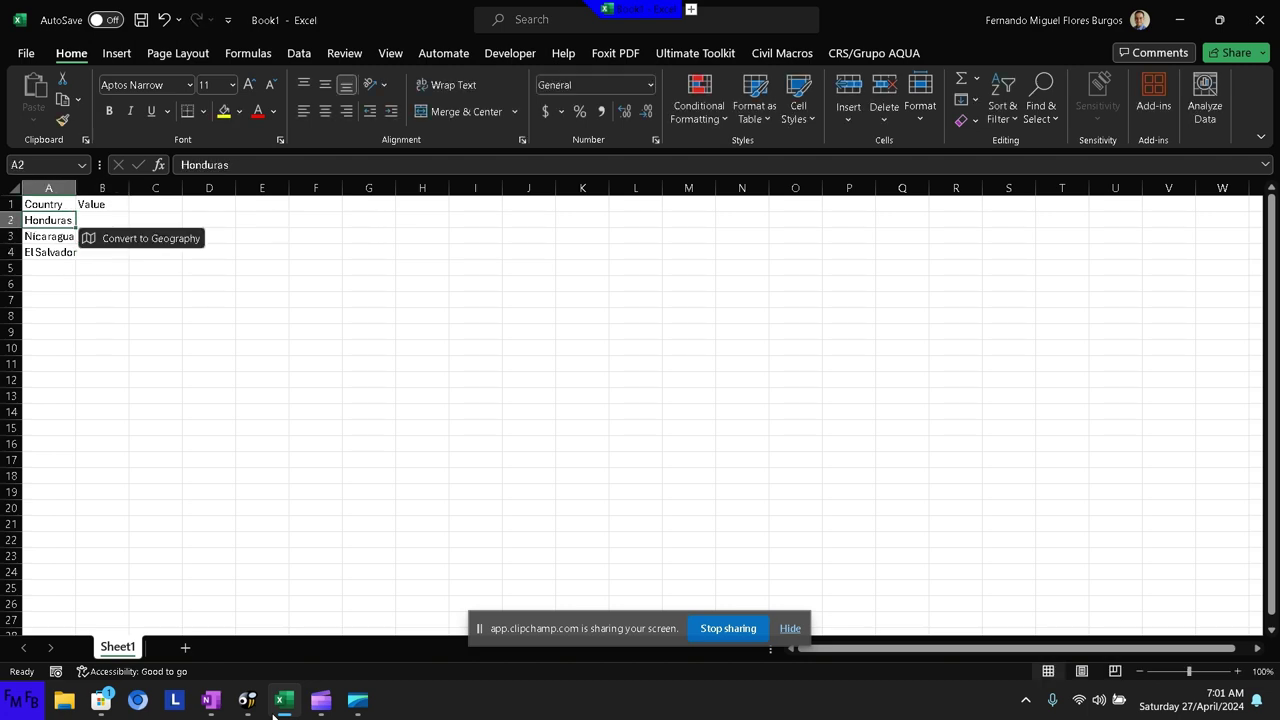
{"action": "key", "text": "shift+Down"}
{"action": "key", "text": "shift+Down"}
{"action": "key", "text": "ctrl+c"}
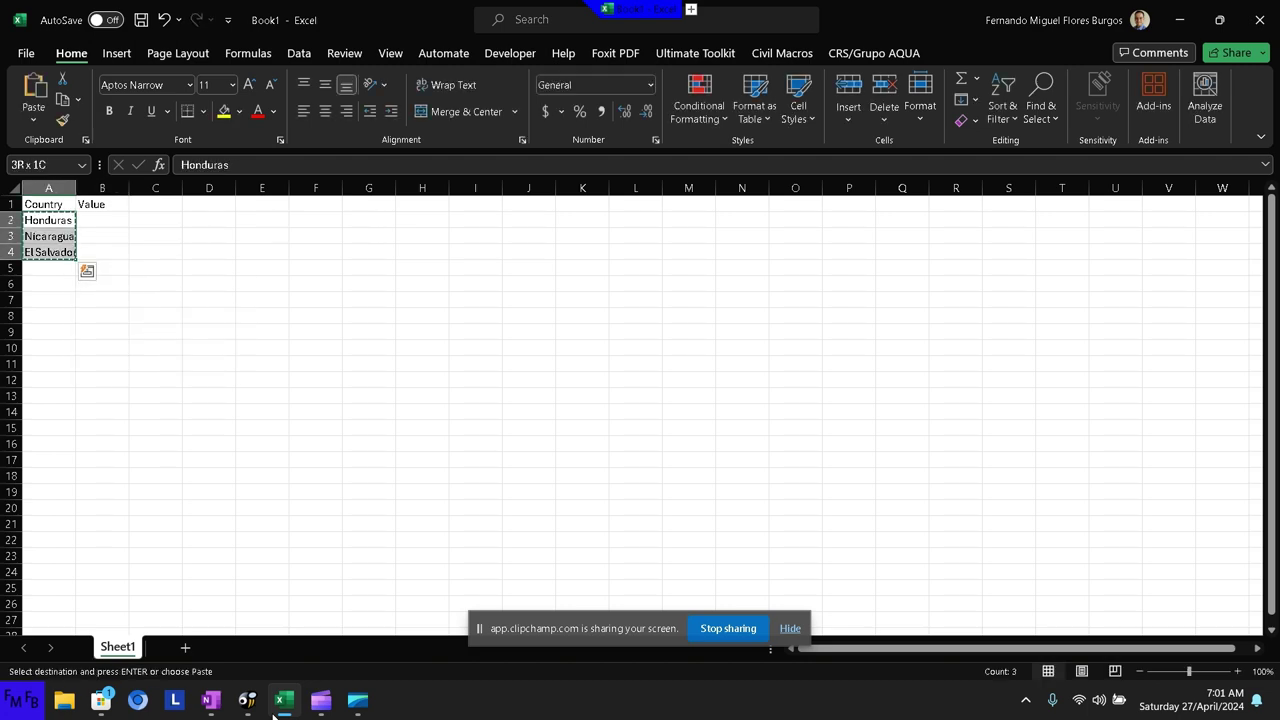
{"action": "key", "text": "Down"}
{"action": "key", "text": "Down"}
{"action": "key", "text": "Down"}
{"action": "key", "text": "ctrl+v"}
Step: Enter values 10, 30, 20, 60, 40, 50 in B2:B7
{"action": "key", "text": "Right"}
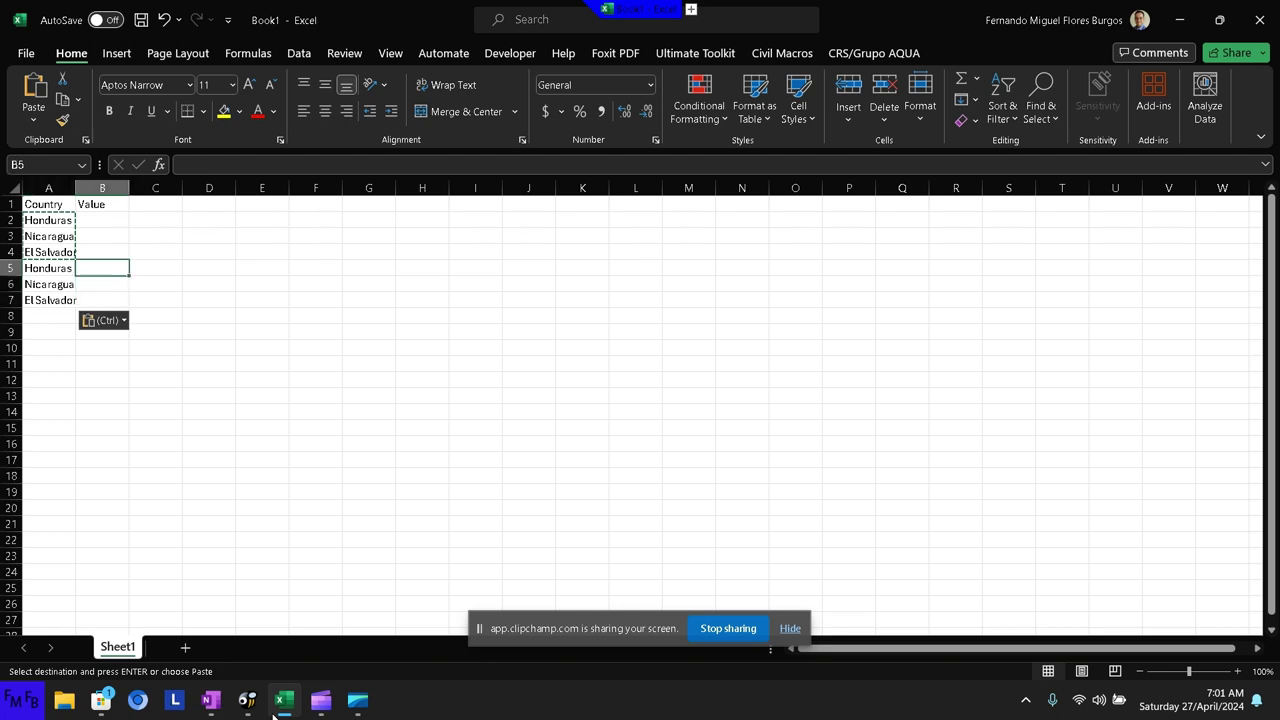
{"action": "key", "text": "Up"}
{"action": "key", "text": "Up"}
{"action": "key", "text": "Up"}
{"action": "type", "text": "1"}
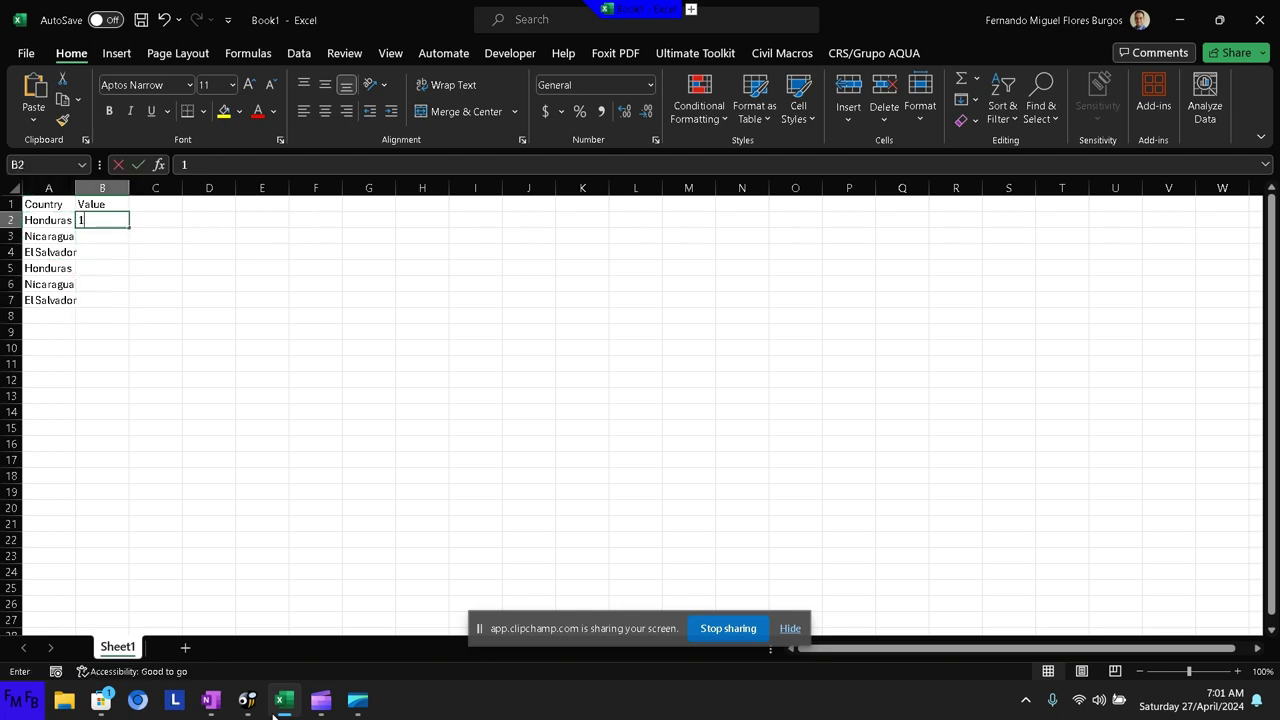
{"action": "type", "text": "0"}
{"action": "key", "text": "Return"}
{"action": "type", "text": "30"}
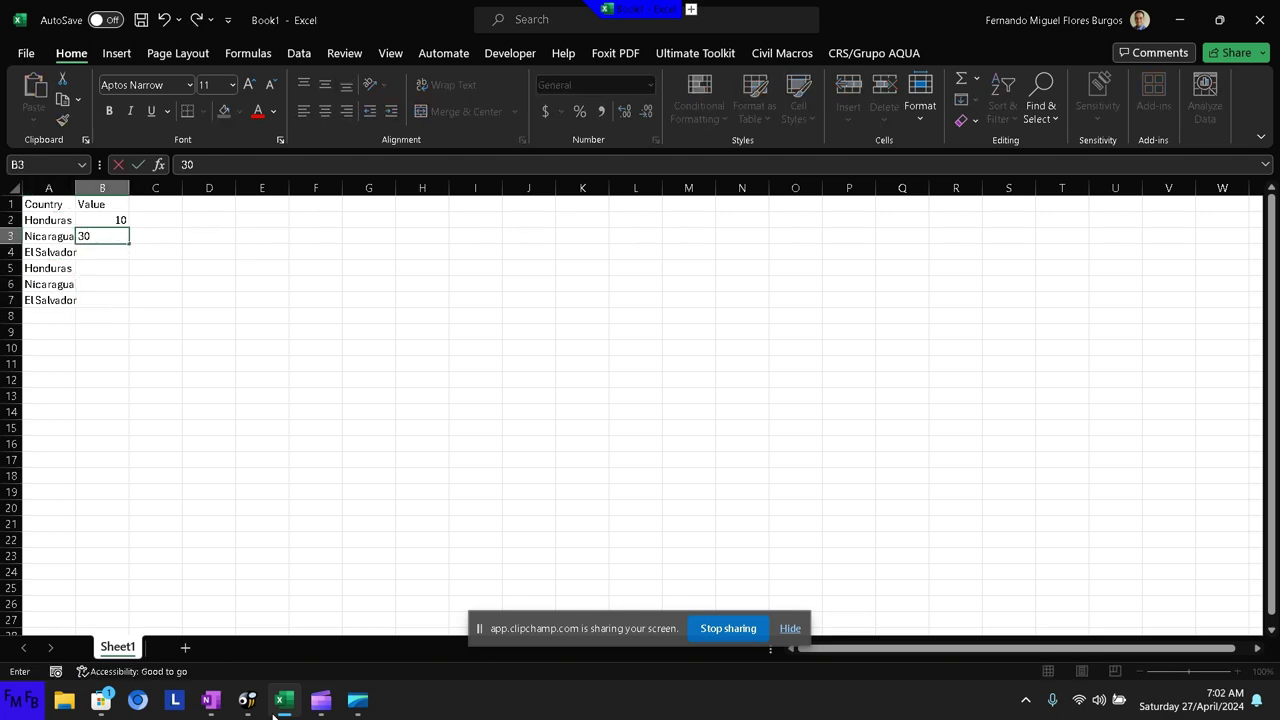
{"action": "key", "text": "Return"}
{"action": "type", "text": "20"}
{"action": "key", "text": "Return"}
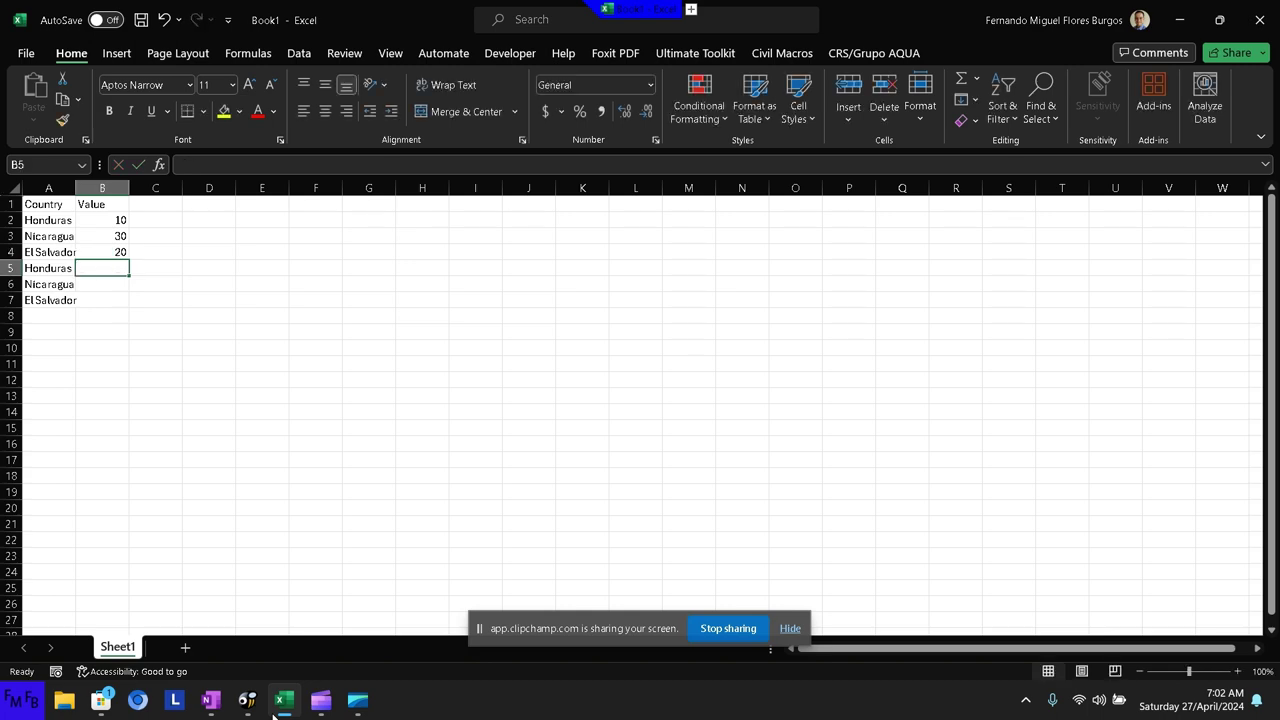
{"action": "type", "text": "60"}
{"action": "key", "text": "Return"}
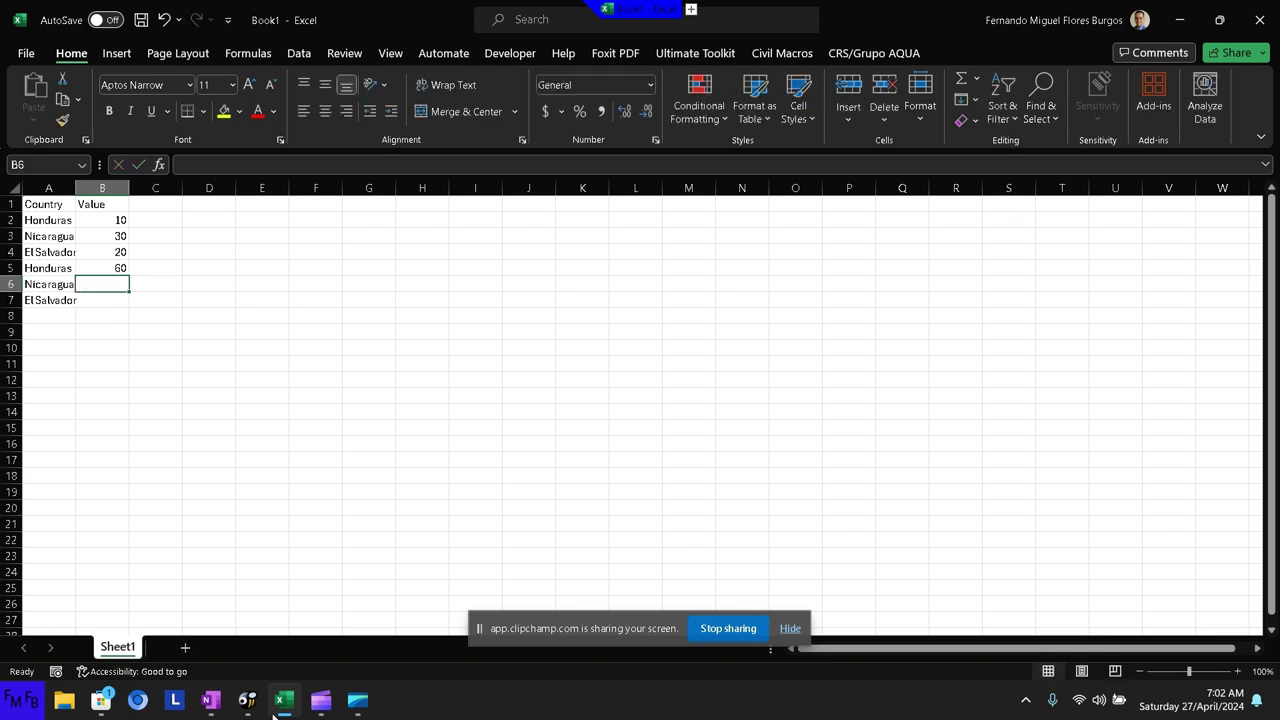
{"action": "type", "text": "40"}
{"action": "key", "text": "Return"}
{"action": "type", "text": "50"}
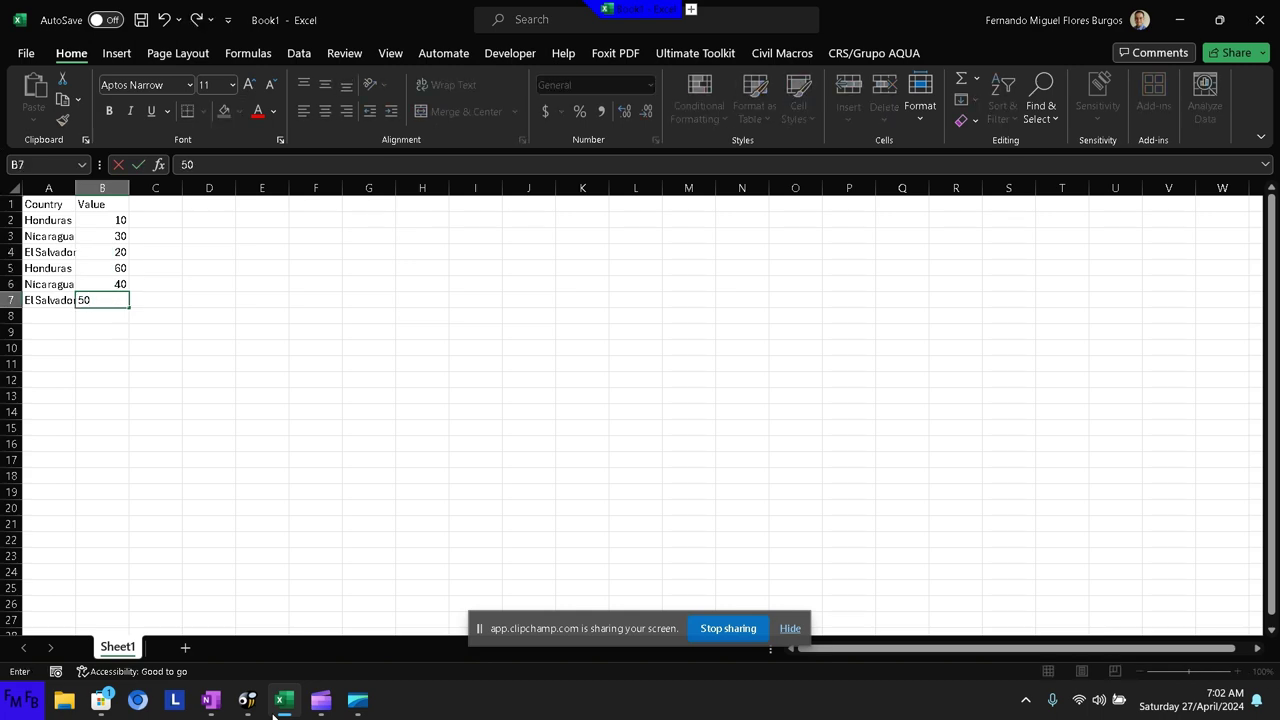
{"action": "key", "text": "Return"}
{"action": "key", "text": "Up"}
{"action": "key", "text": "Up"}
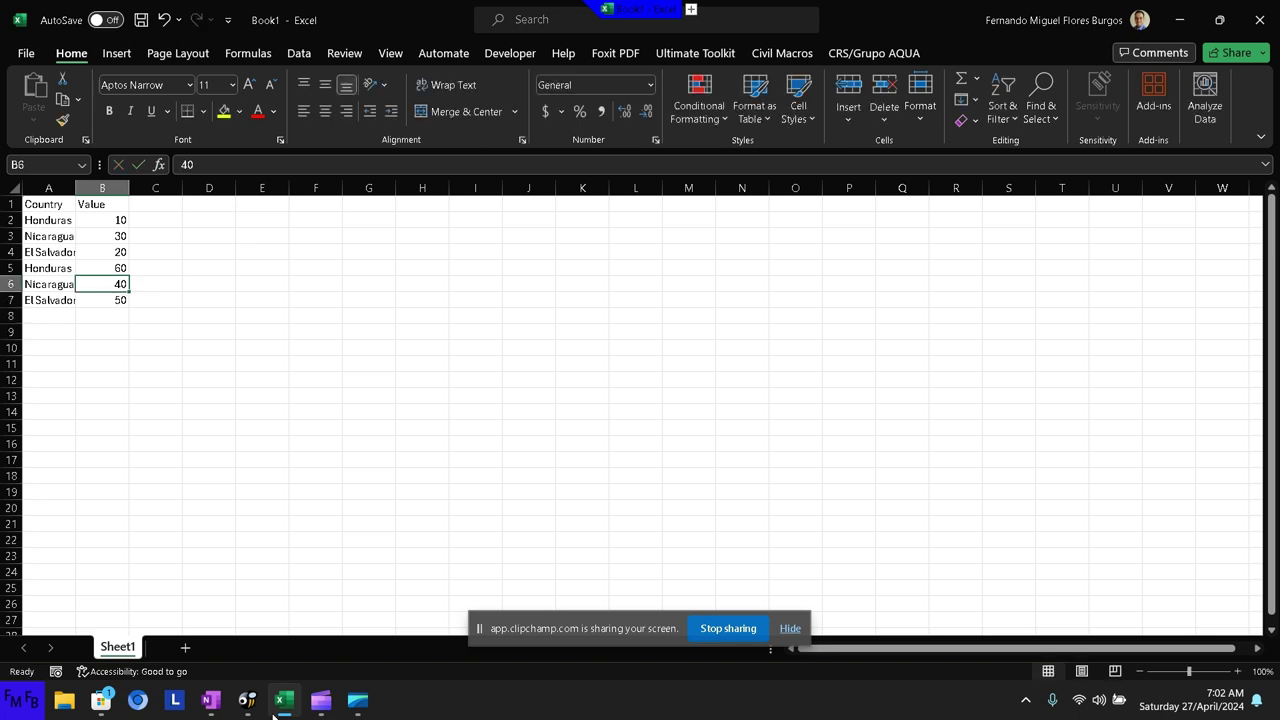
Step: Insert a PivotTable from the table range on a new worksheet
{"action": "left_click", "coordinate": [124, 57]}
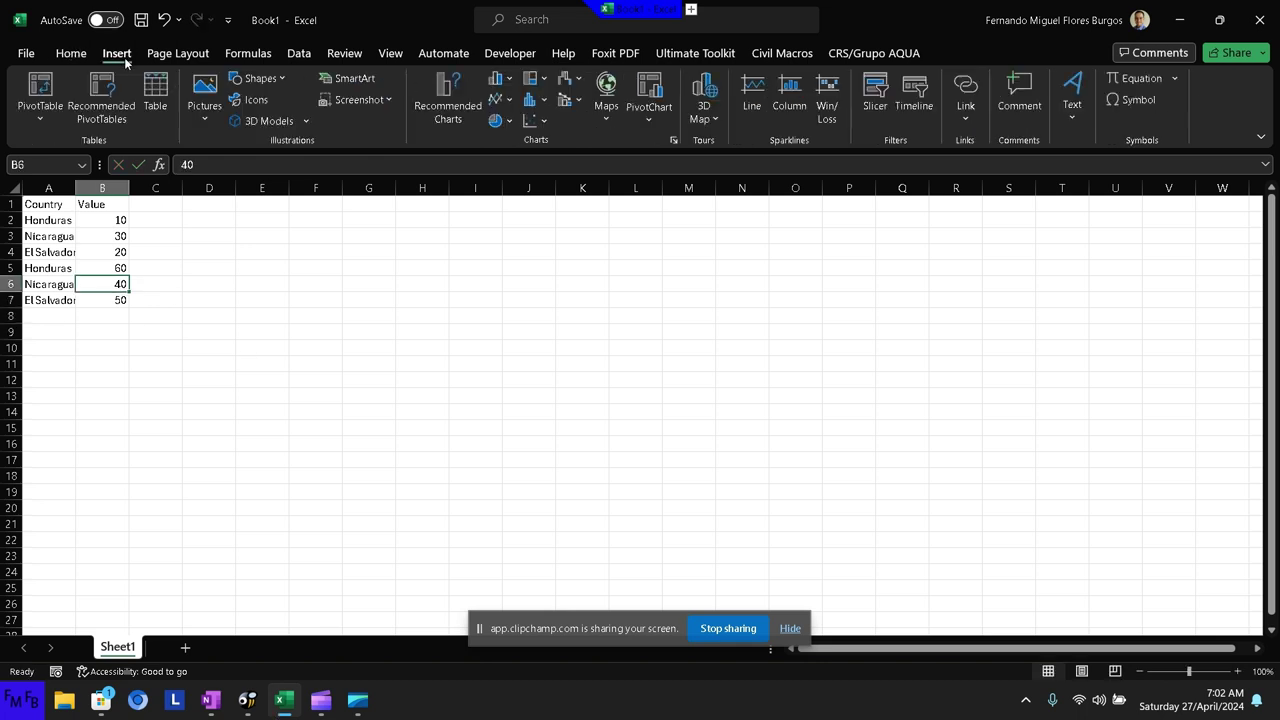
{"action": "left_click", "coordinate": [36, 122]}
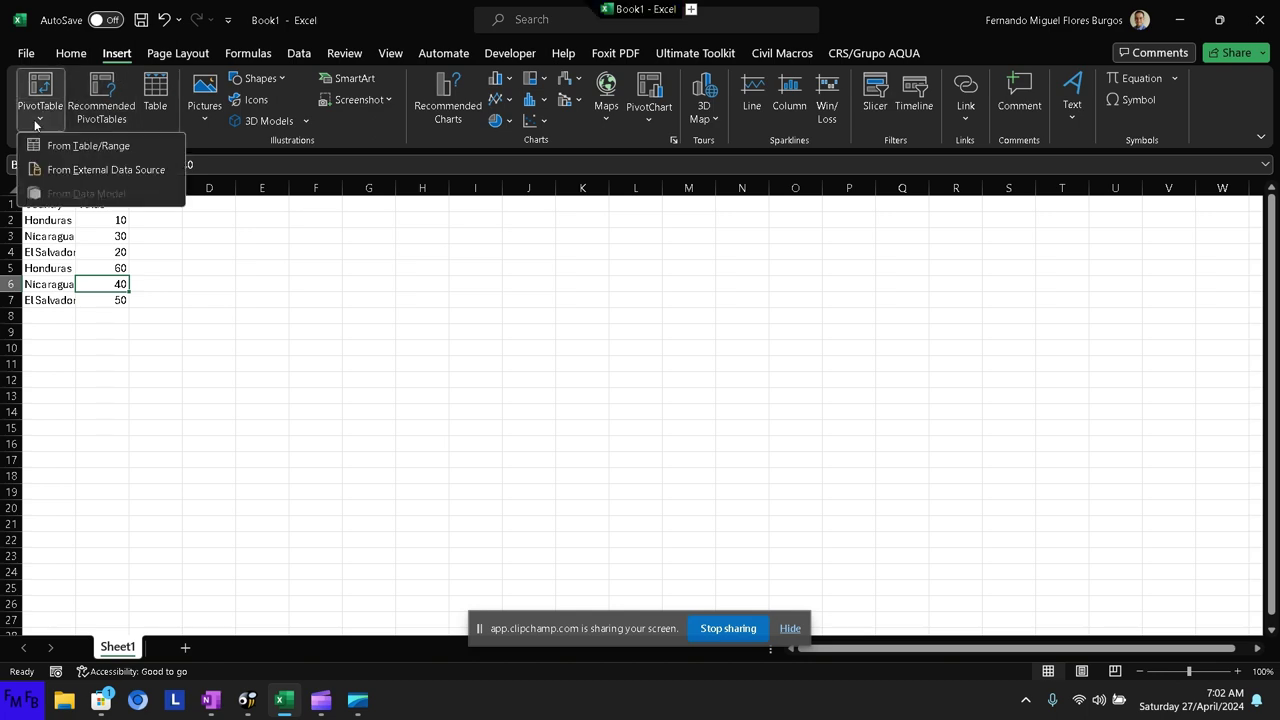
{"action": "left_click", "coordinate": [80, 146]}
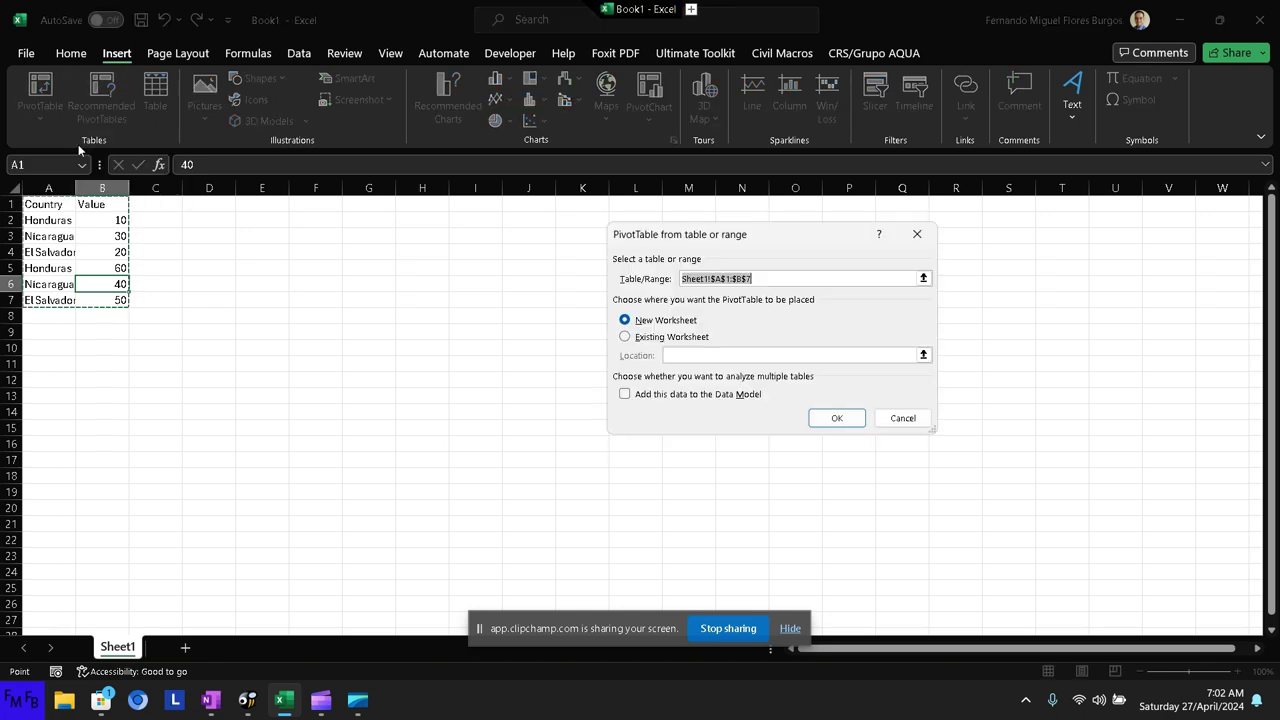
{"action": "left_click", "coordinate": [837, 418]}
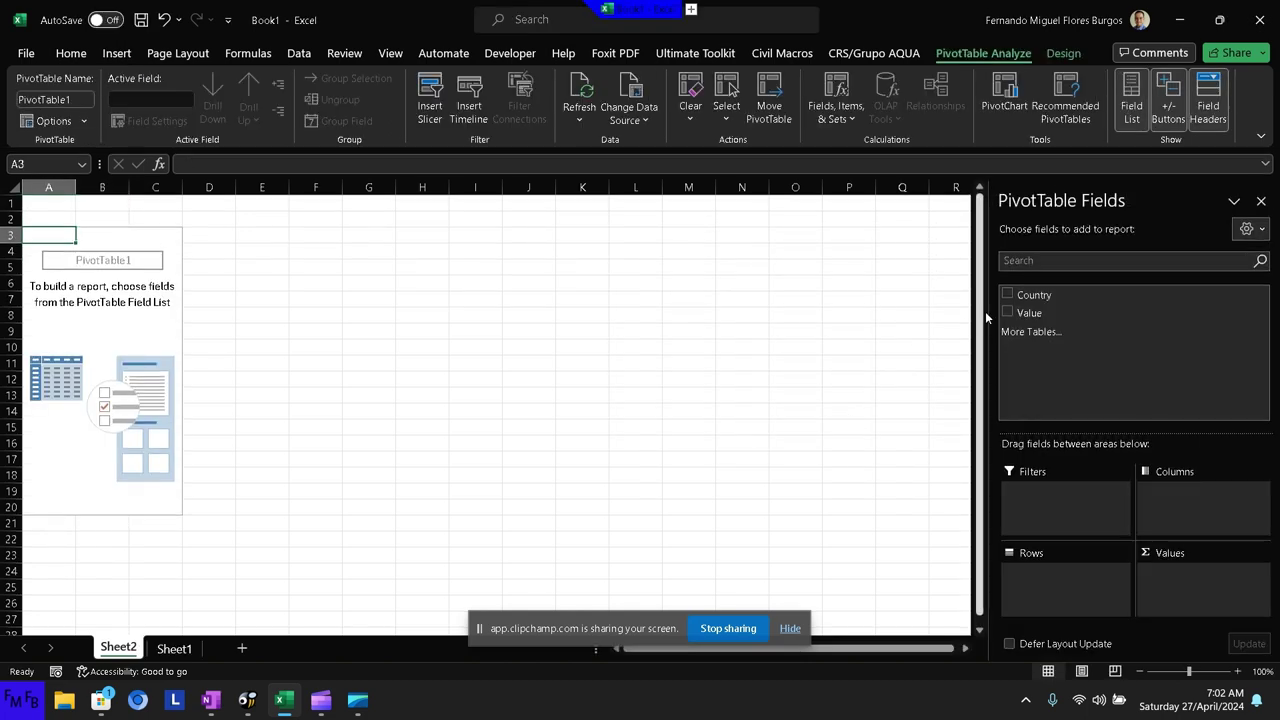
Step: Put Country in Rows and Sum of Value in Values, giving 70 per country and 210 total
{"action": "left_click_drag", "start_coordinate": [1030, 296], "coordinate": [1055, 578]}
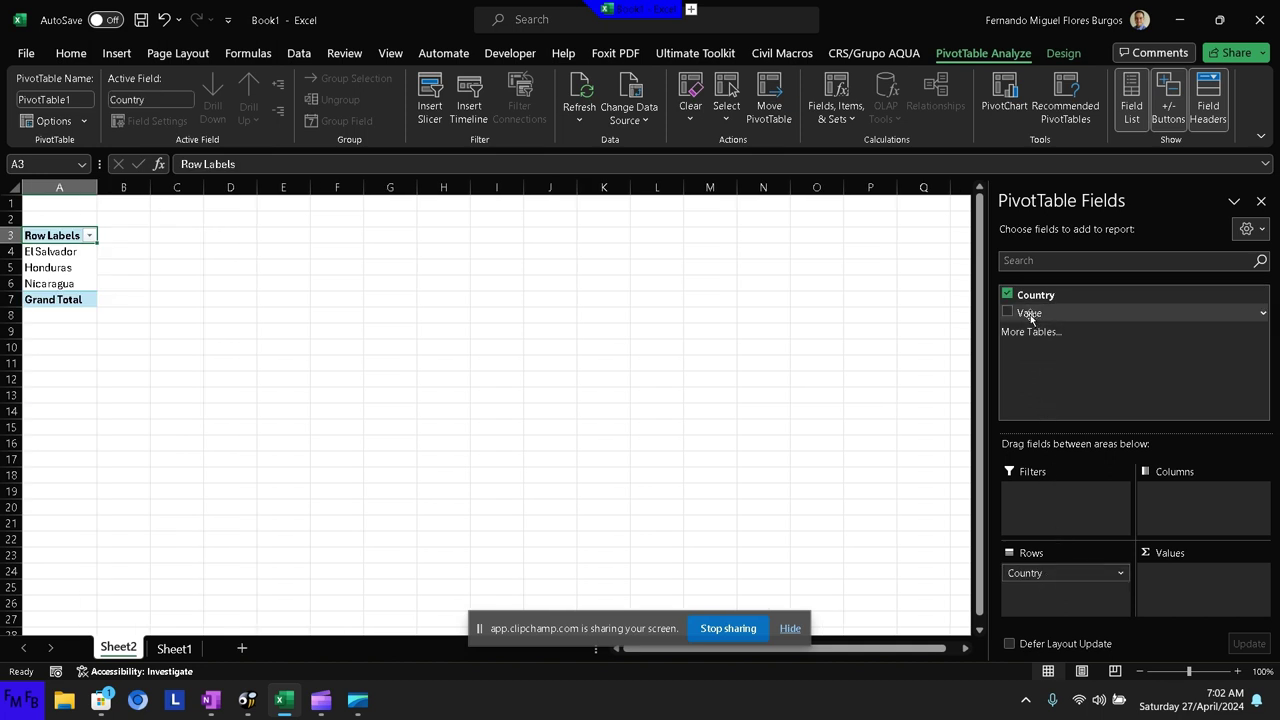
{"action": "mouse_move", "coordinate": [1029, 313]}
{"action": "left_mouse_down"}
{"action": "mouse_move", "coordinate": [1161, 444]}
{"action": "mouse_move", "coordinate": [1177, 504]}
{"action": "left_mouse_up"}
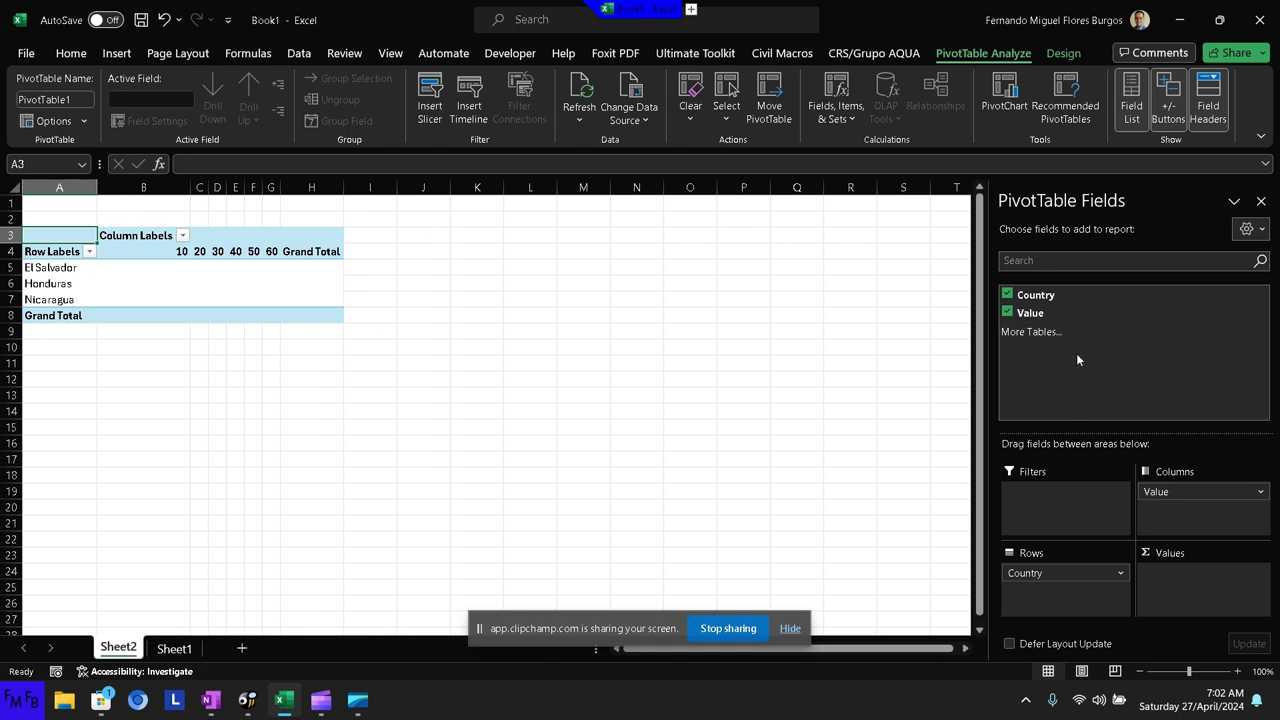
{"action": "left_click_drag", "start_coordinate": [1165, 487], "coordinate": [1156, 599]}
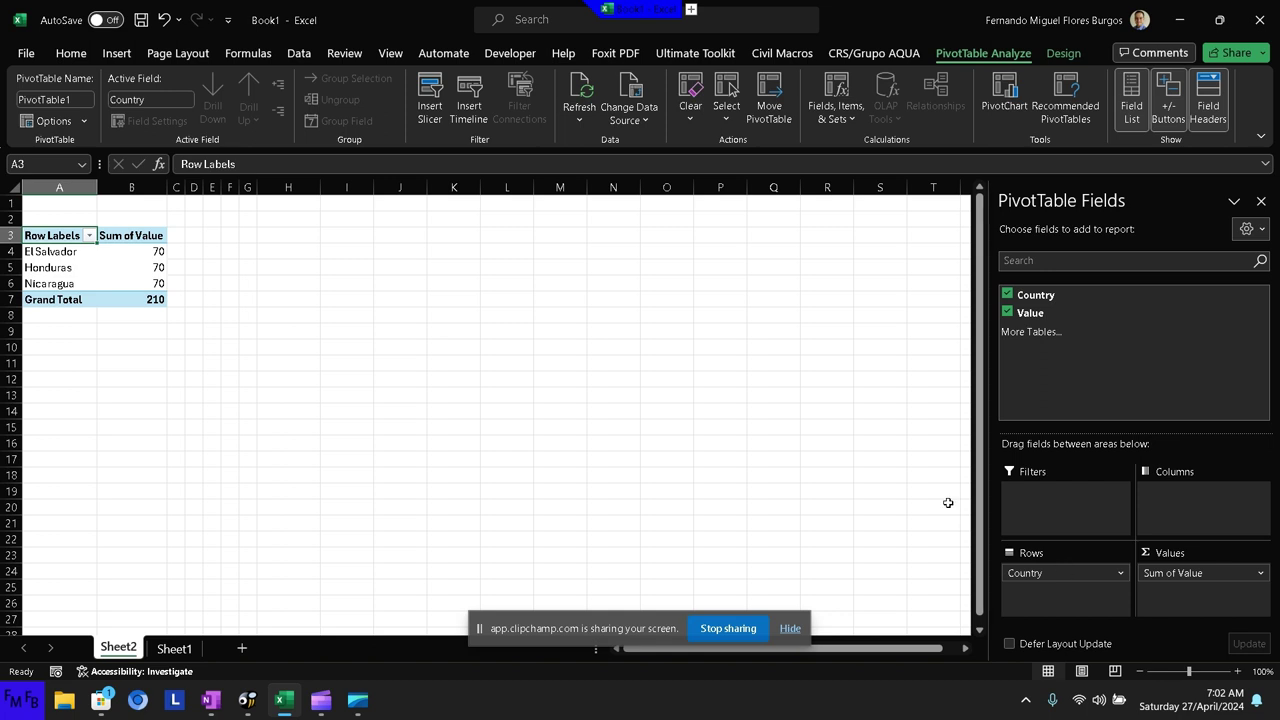
{"action": "left_click", "coordinate": [108, 266]}
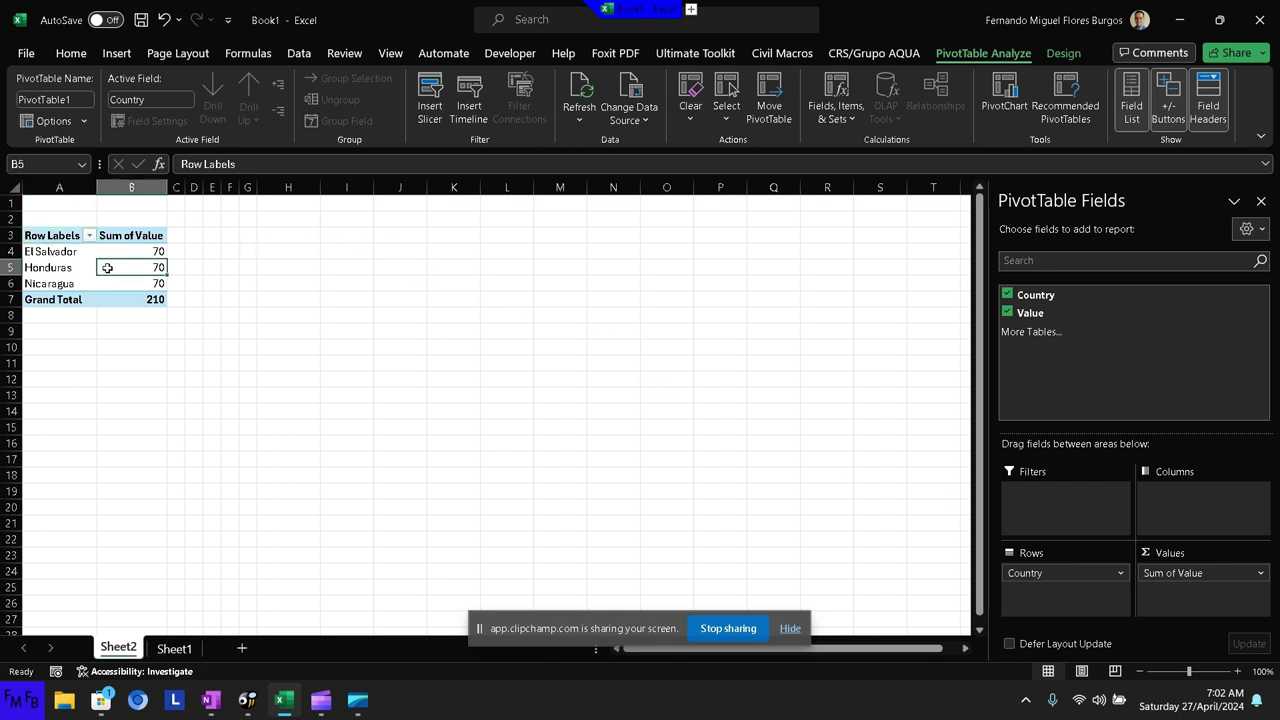
{"action": "left_click", "coordinate": [116, 53]}
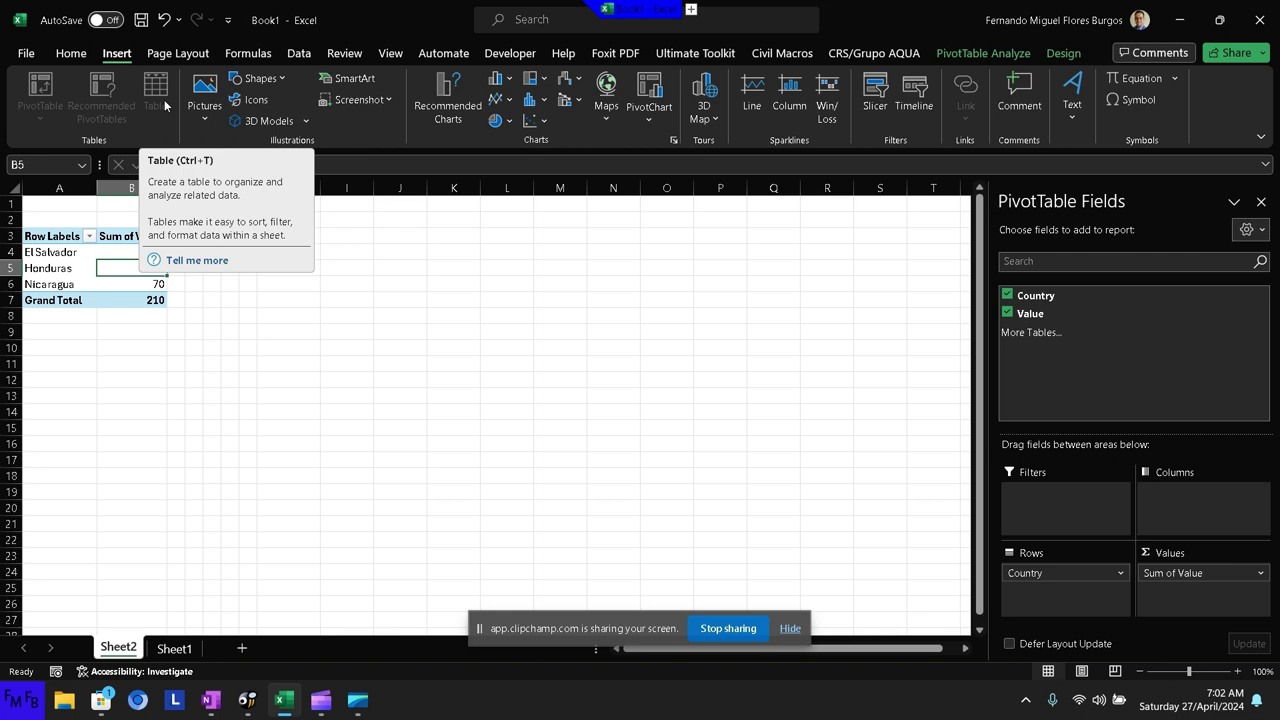
{"action": "left_click", "coordinate": [775, 305]}
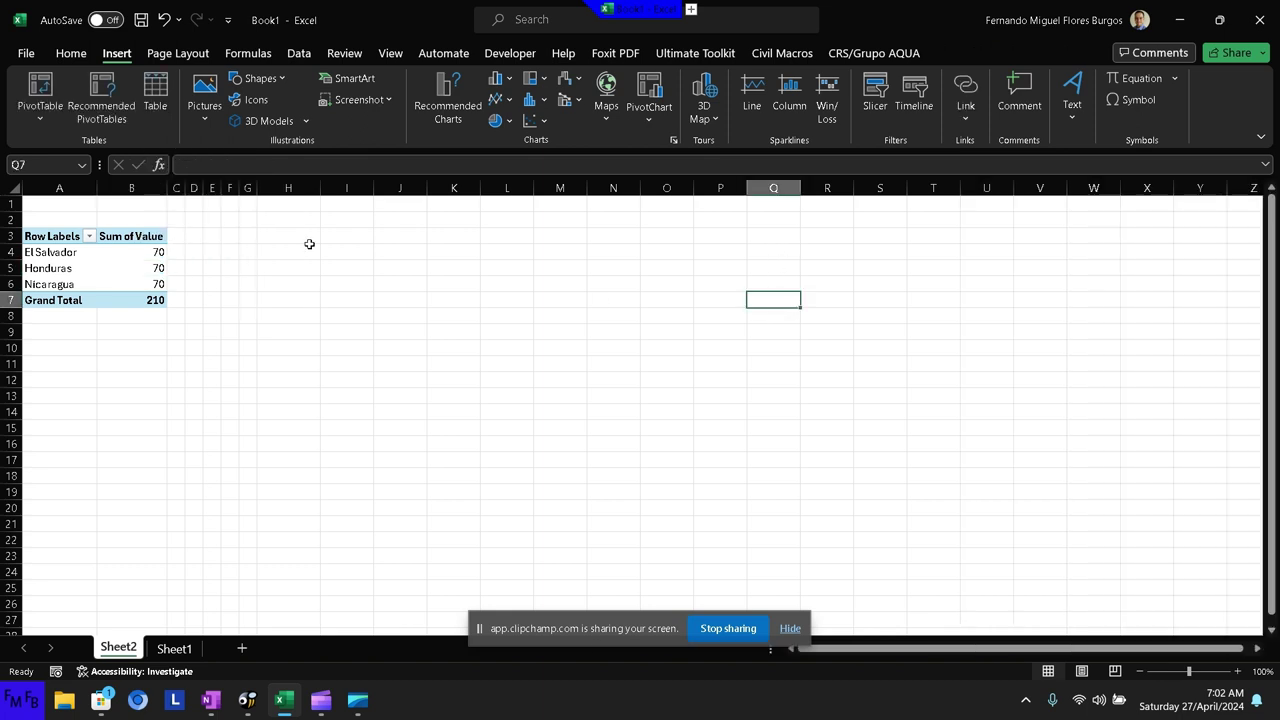
{"action": "left_click", "coordinate": [153, 259]}
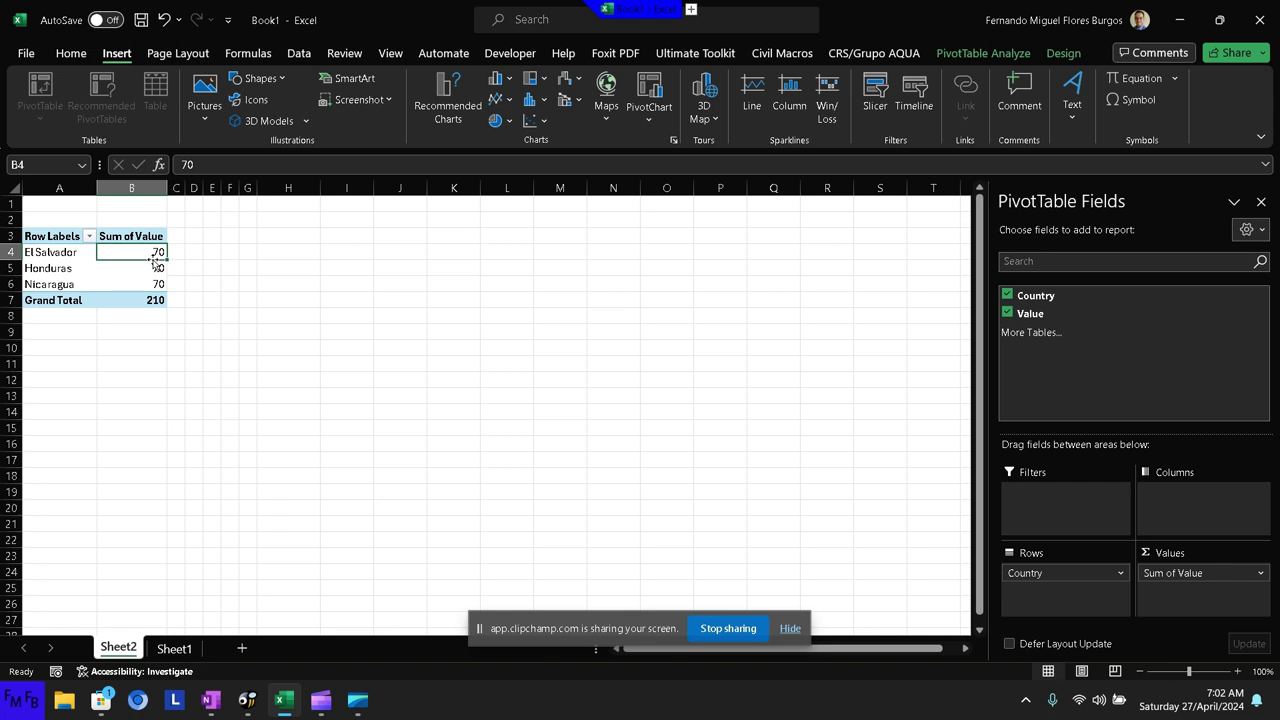
Step: Insert a clustered column PivotChart from the pivot table
{"action": "left_click", "coordinate": [652, 118]}
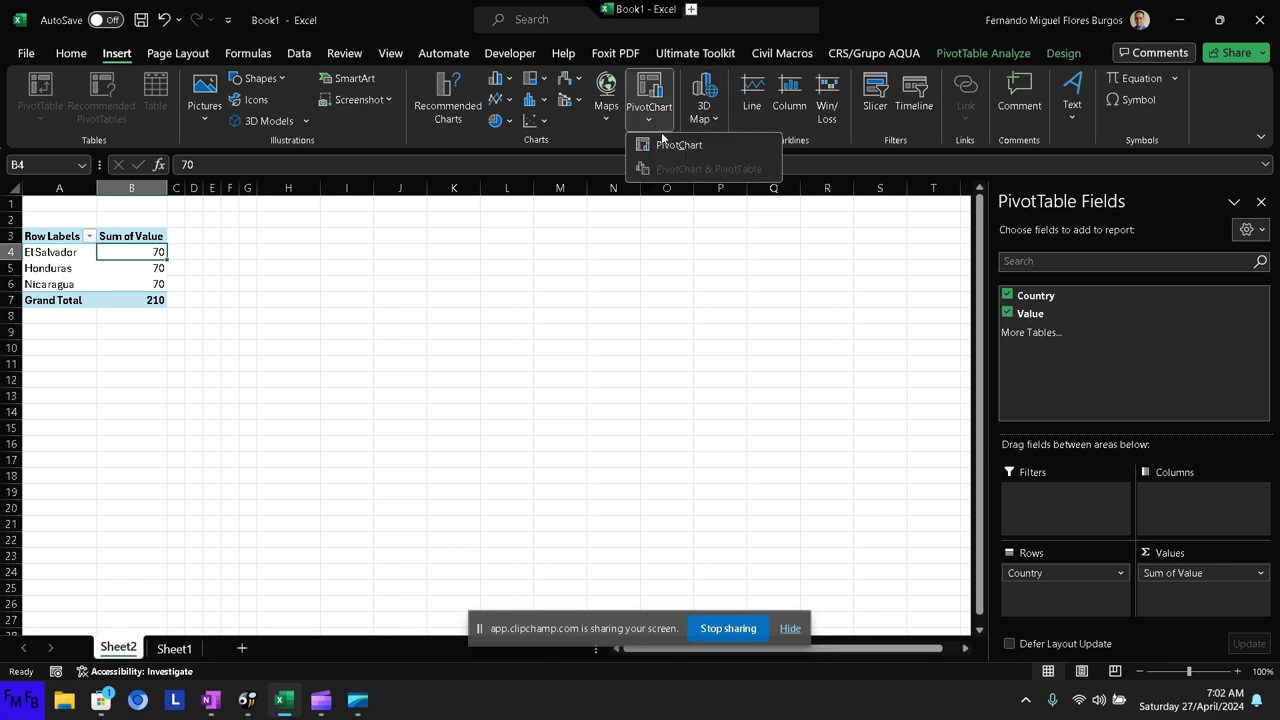
{"action": "left_click", "coordinate": [666, 147]}
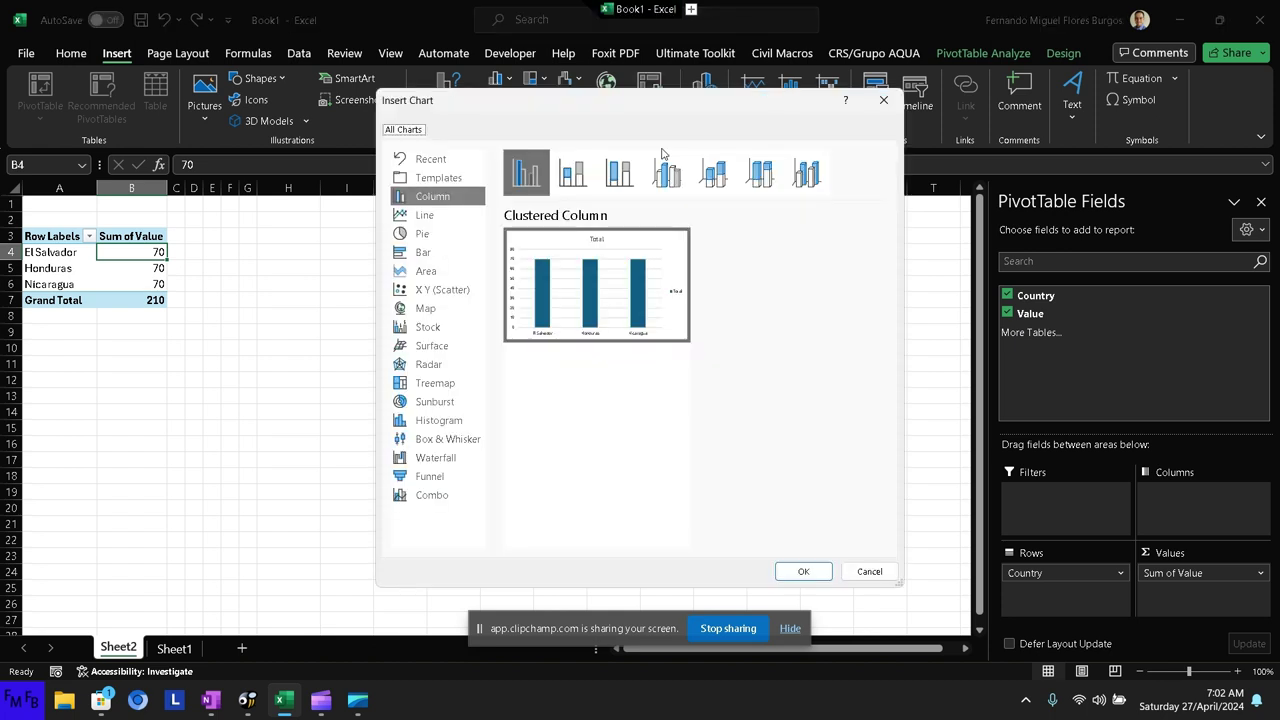
{"action": "left_click", "coordinate": [806, 573]}
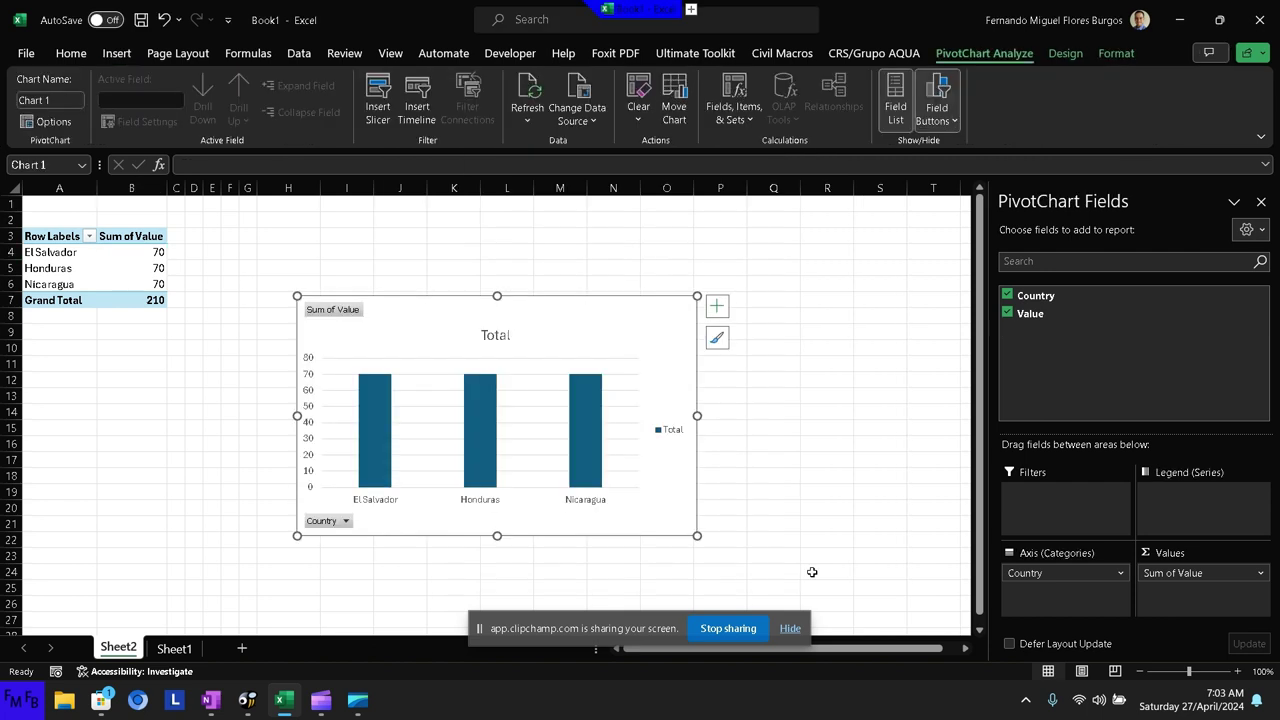
Step: Hide the Sum of Value field button on the chart
{"action": "right_click", "coordinate": [344, 311]}
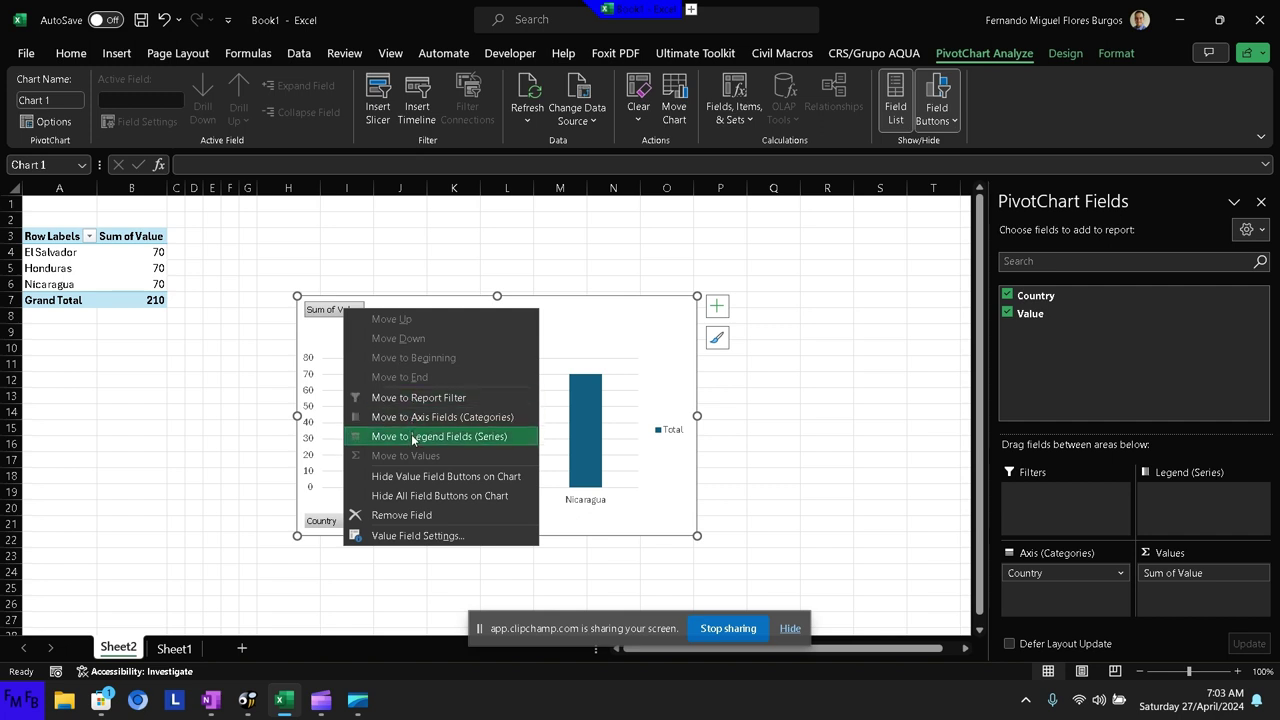
{"action": "left_click", "coordinate": [416, 477]}
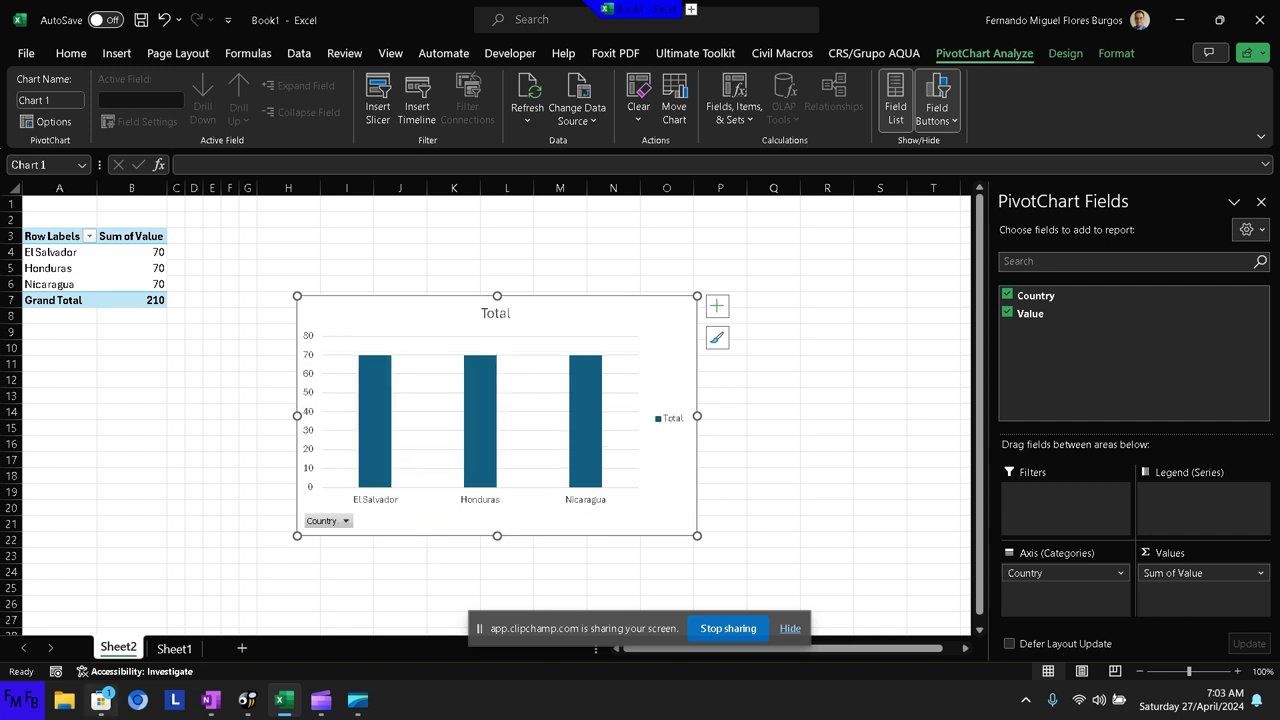
{"action": "left_click", "coordinate": [10, 705]}
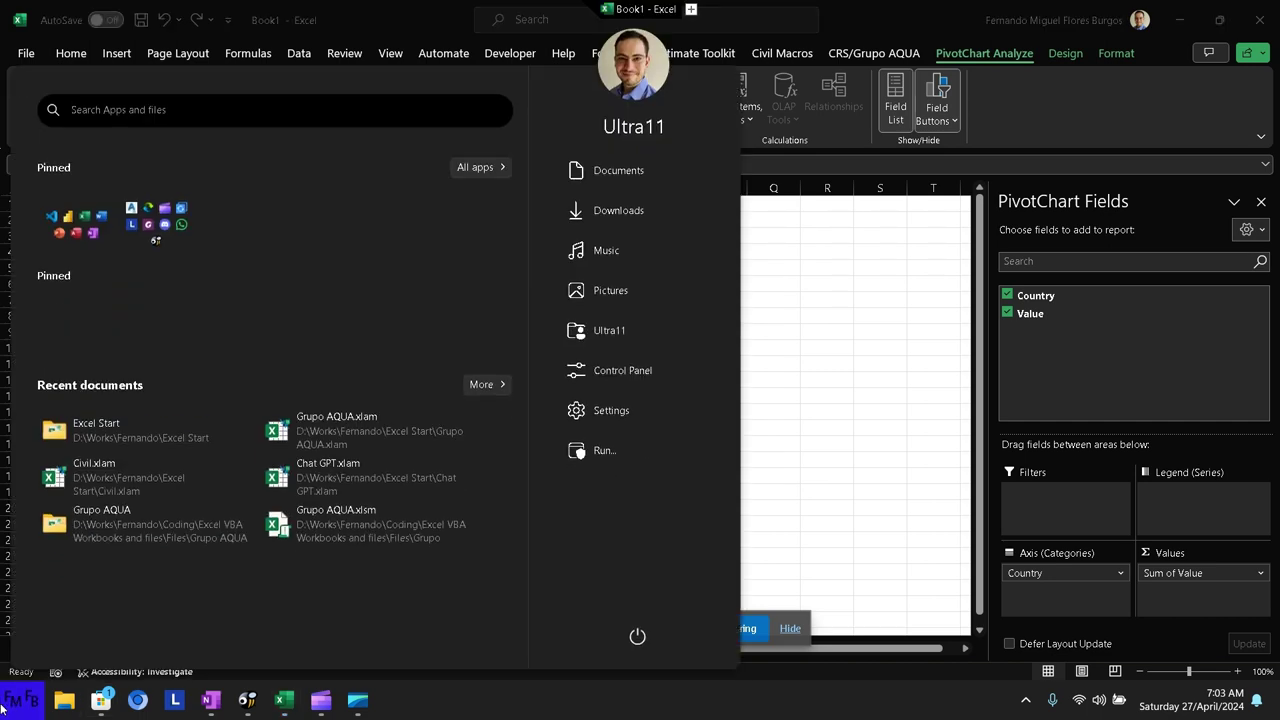
Step: Launch Notepad, dismiss the autosave notice and maximize the window
{"action": "type", "text": "notepad"}
{"action": "key", "text": "Return"}
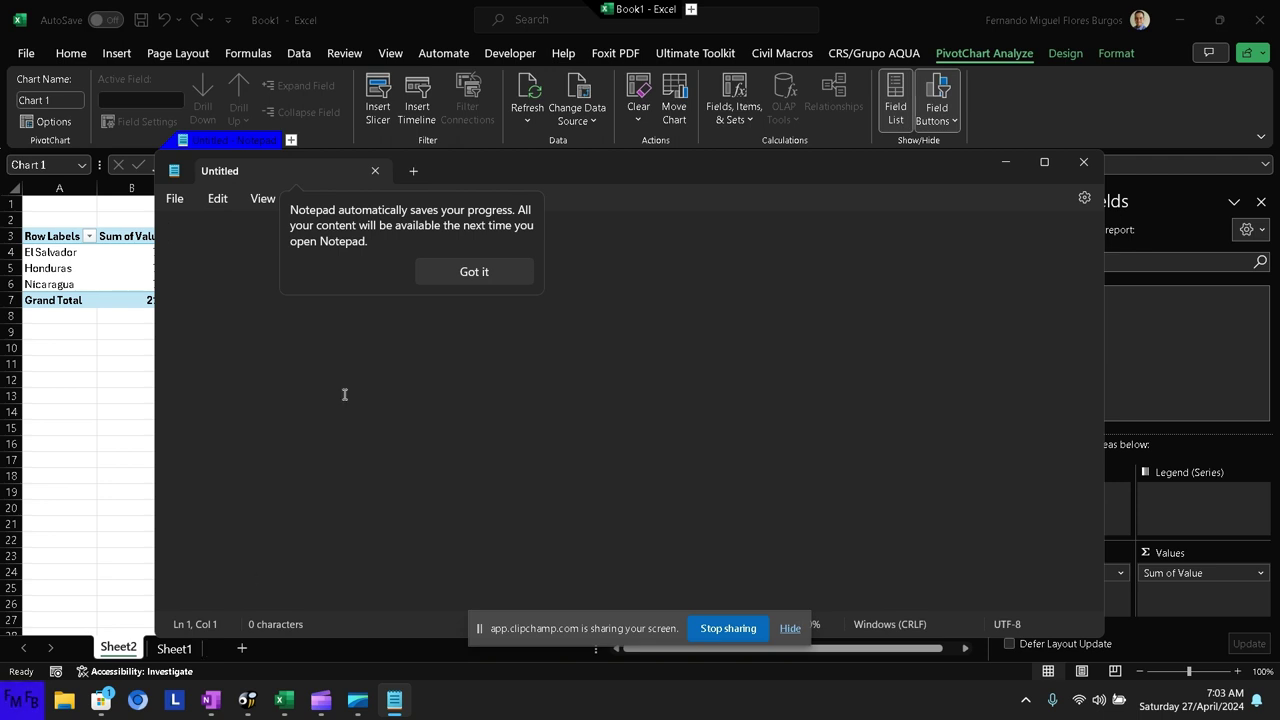
{"action": "left_click", "coordinate": [466, 270]}
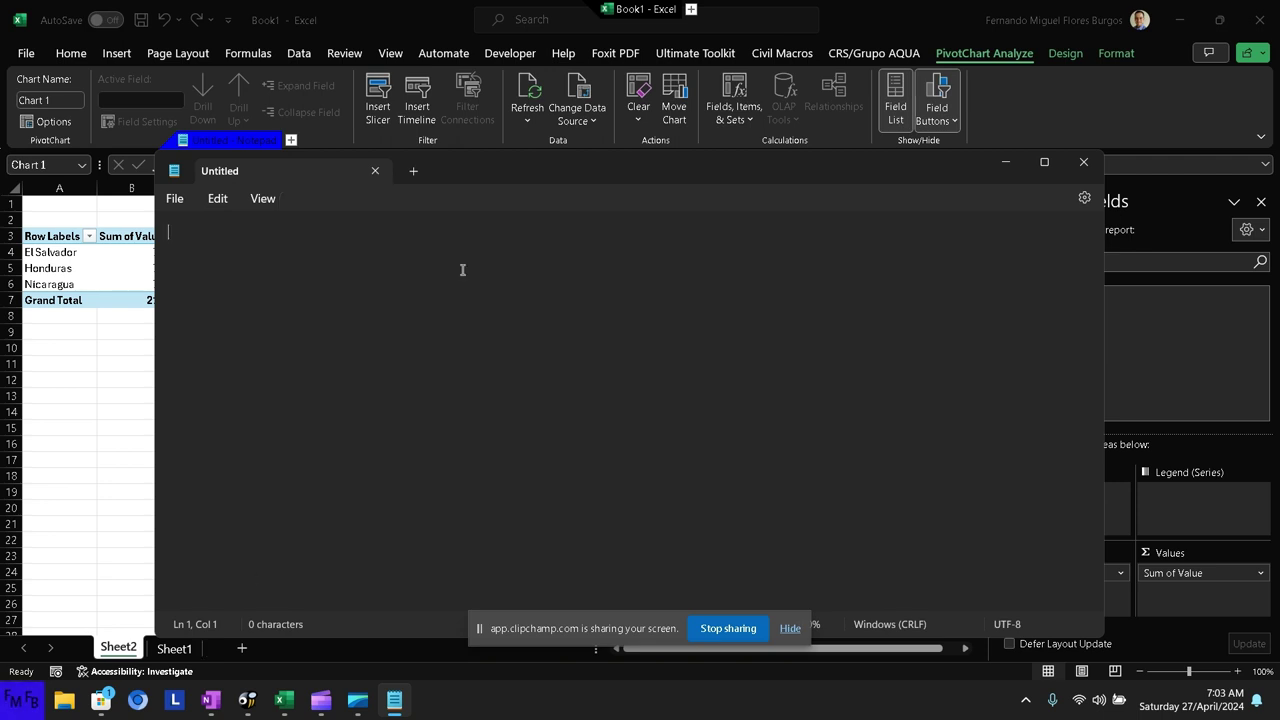
{"action": "left_click", "coordinate": [1056, 167]}
Step: Type 'After creating the pivot chart, you need to right click on the filter you want to remove and'
{"action": "type", "text": "A"}
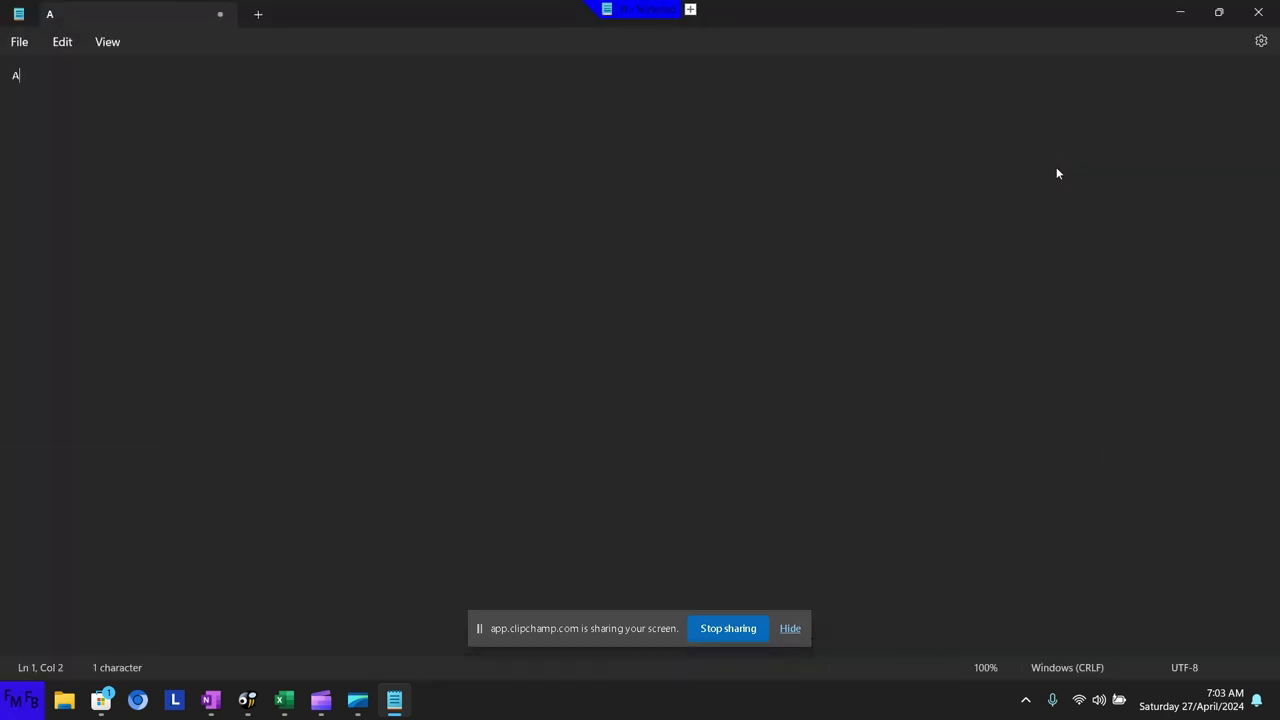
{"action": "type", "text": "fter creat"}
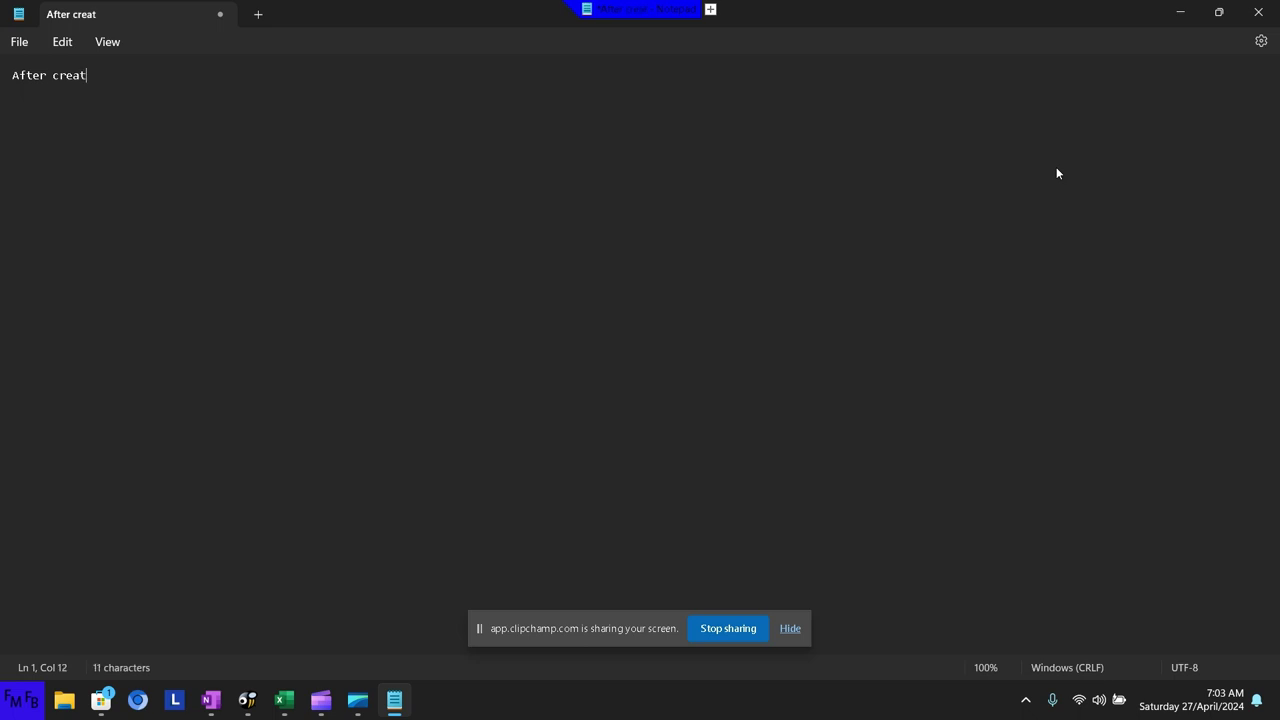
{"action": "type", "text": "ing the pi"}
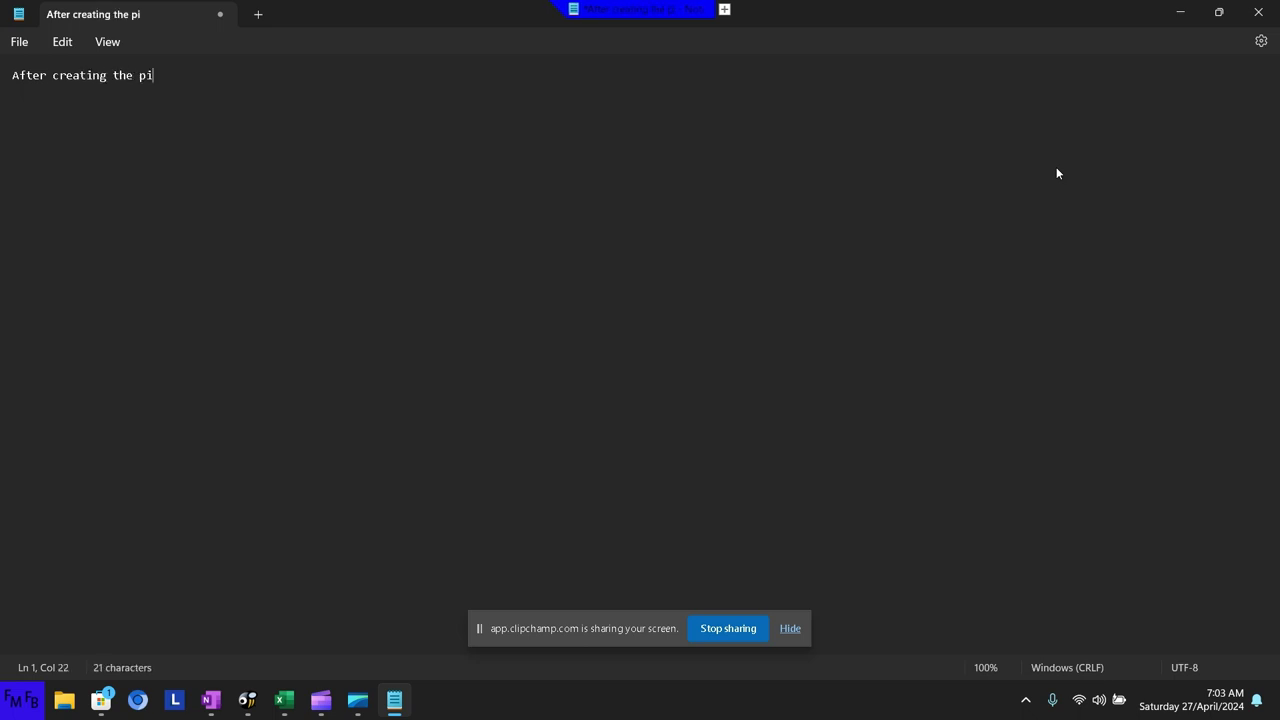
{"action": "type", "text": "vot chart"}
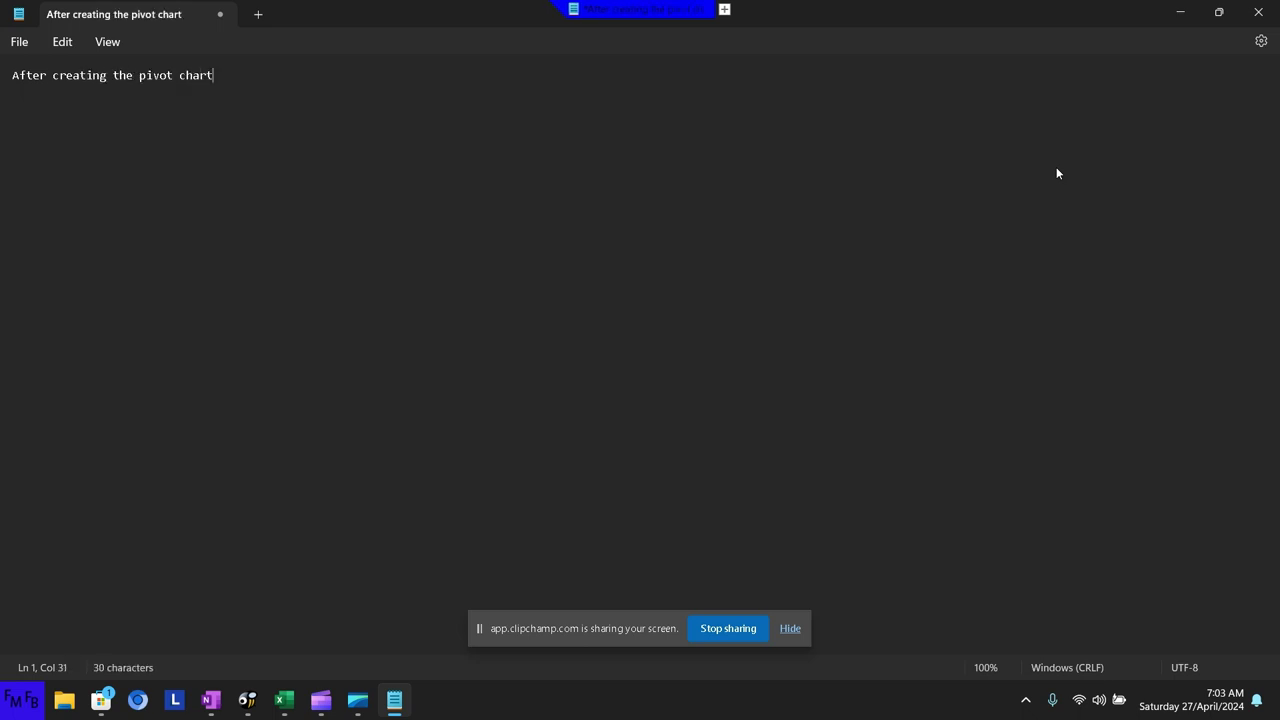
{"action": "type", "text": ", you "}
{"action": "type", "text": "need to "}
{"action": "type", "text": "right clic"}
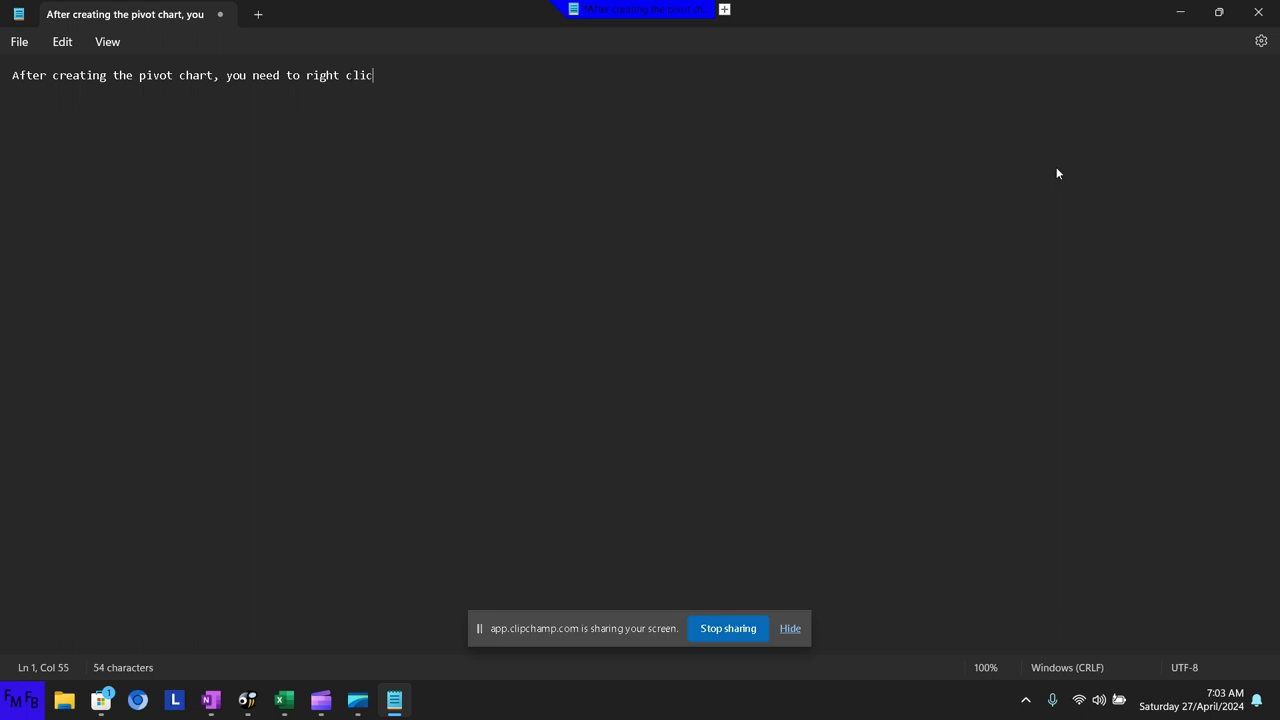
{"action": "key", "text": "BackSpace"}
{"action": "type", "text": "ck "}
{"action": "type", "text": "on the fil"}
{"action": "type", "text": "ter you w"}
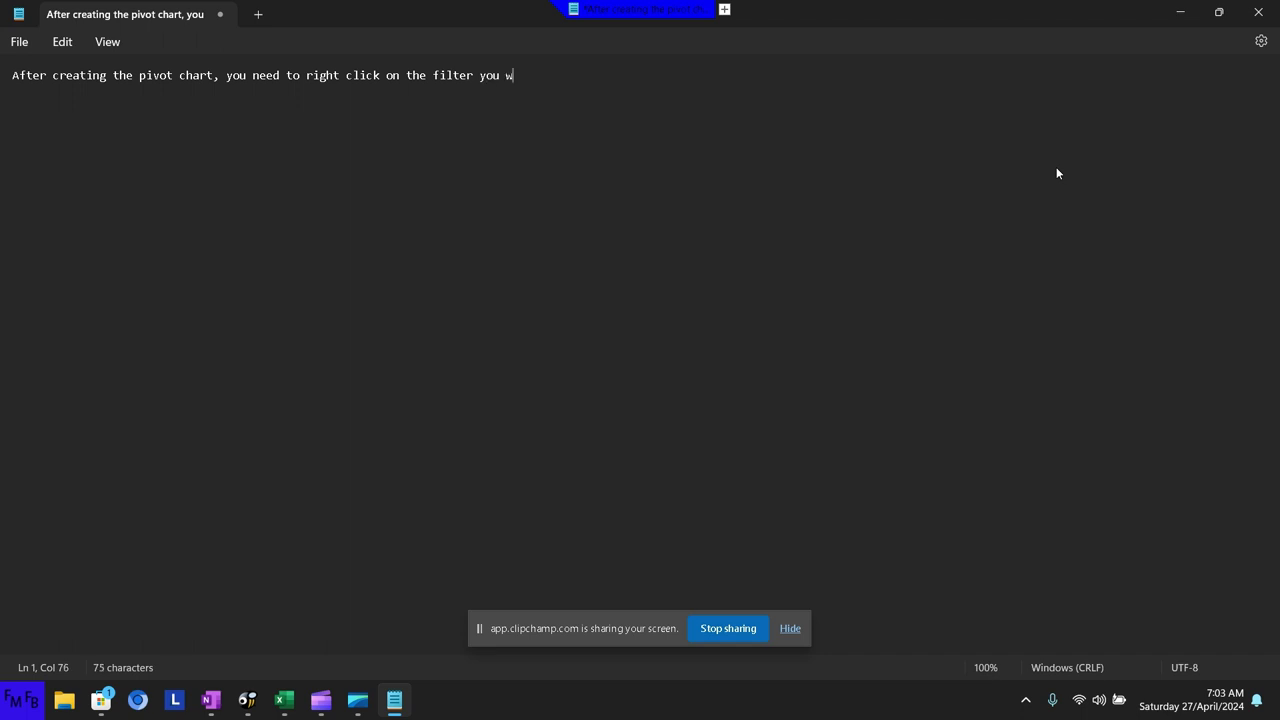
{"action": "type", "text": "ant to re"}
{"action": "type", "text": "mov"}
{"action": "type", "text": "e and"}
{"action": "left_click", "coordinate": [1258, 12]}
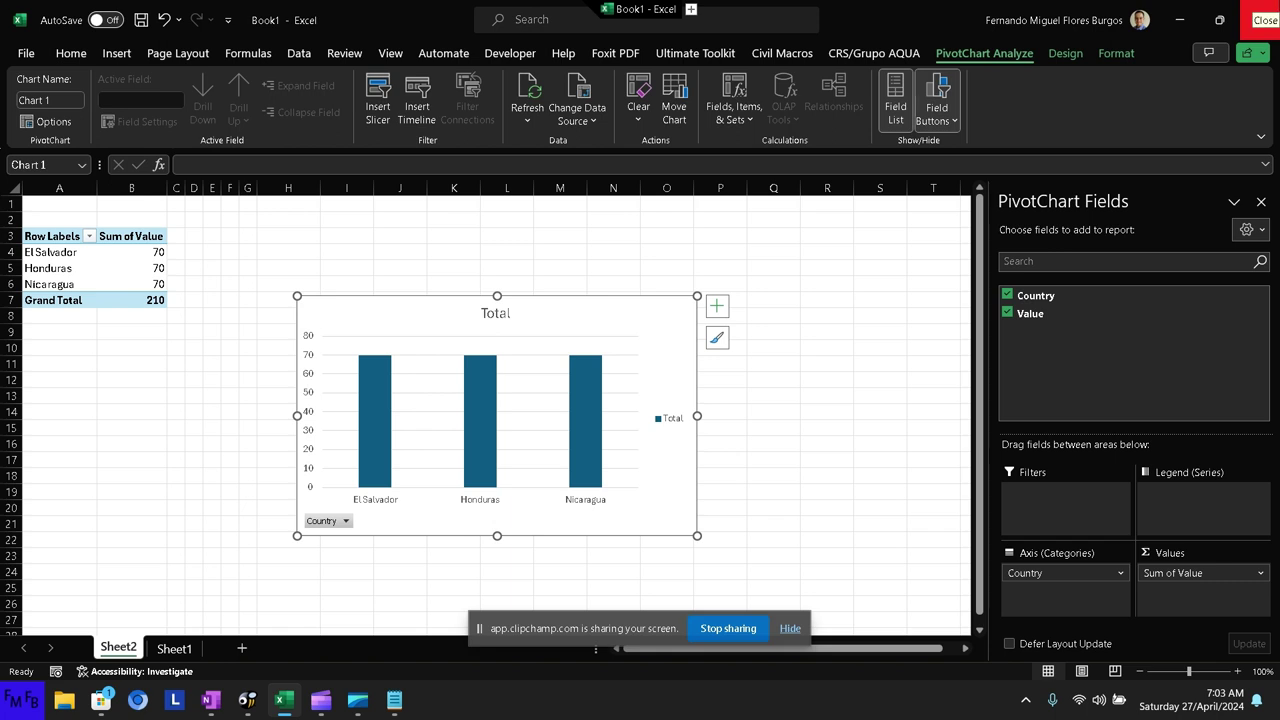
{"action": "right_click", "coordinate": [343, 522]}
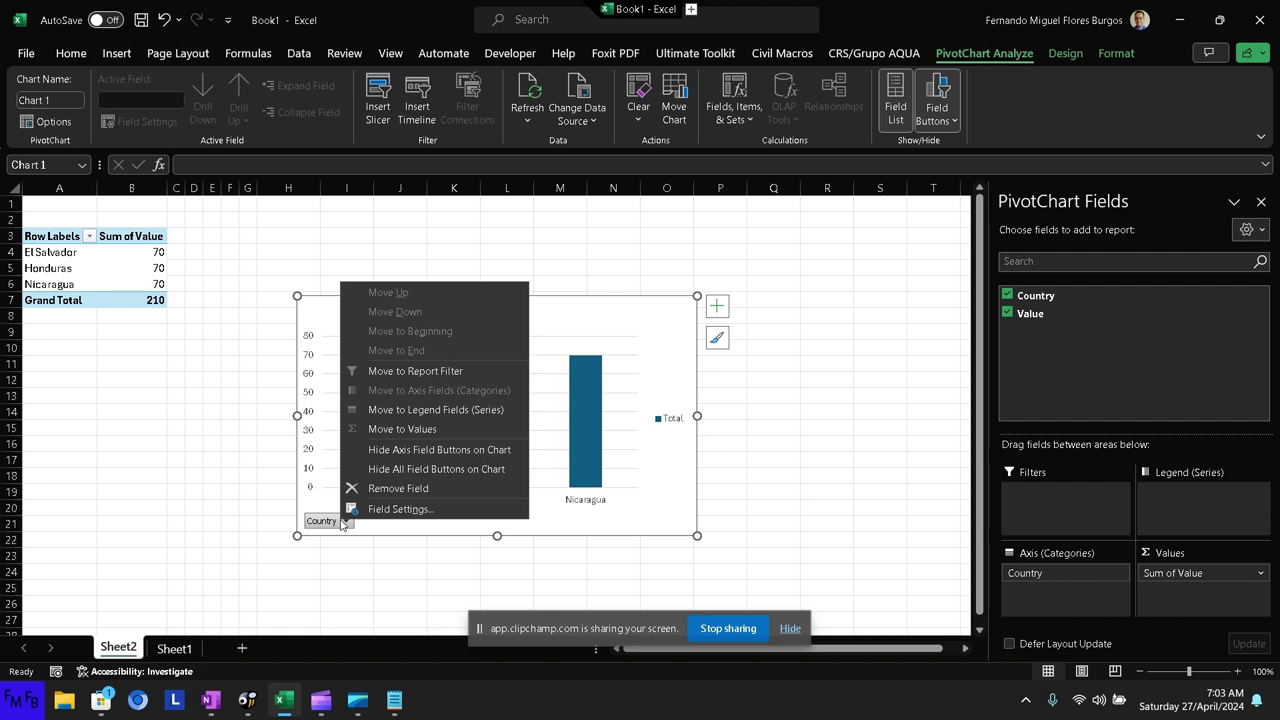
{"action": "key", "text": "Escape"}
{"action": "key", "text": "alt+Tab"}
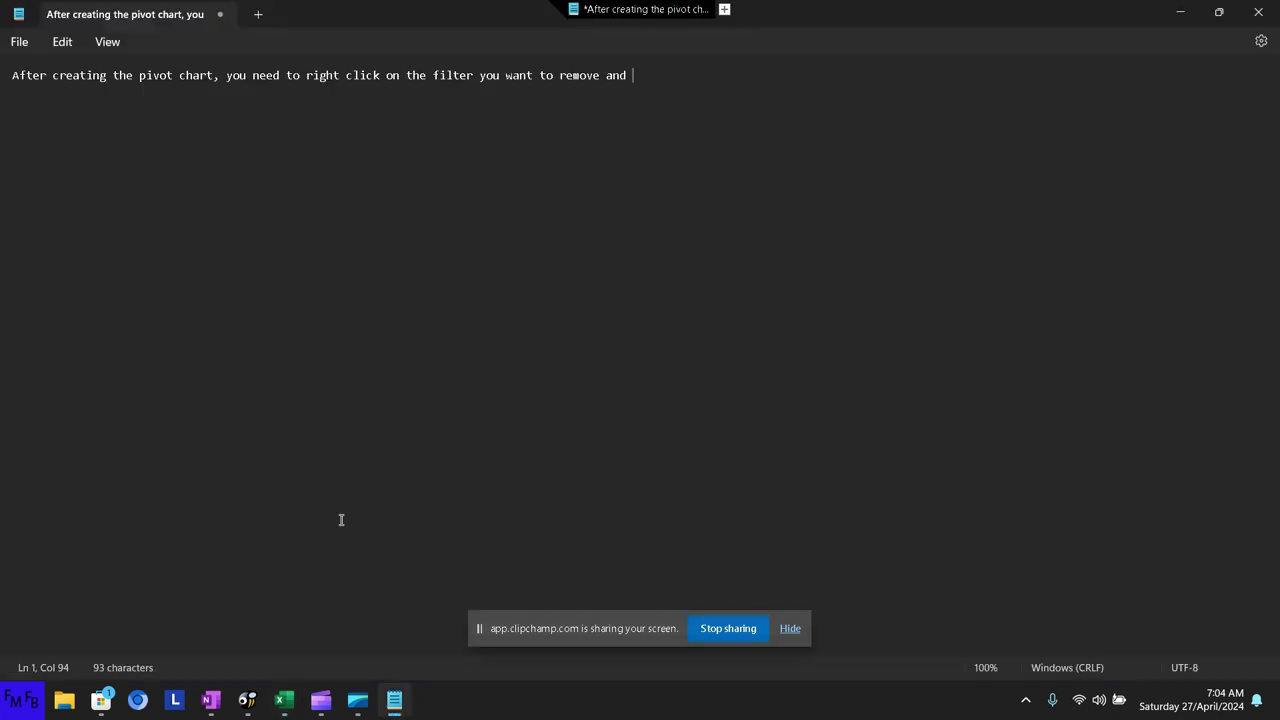
Step: End the English with 'then click hide all field buttons on chart to hide all filters.' and start 'Después de crear la pivot chart, hay que dar clic en'
{"action": "type", "text": "c"}
{"action": "key", "text": "BackSpace"}
{"action": "type", "text": "then"}
{"action": "type", "text": " click h"}
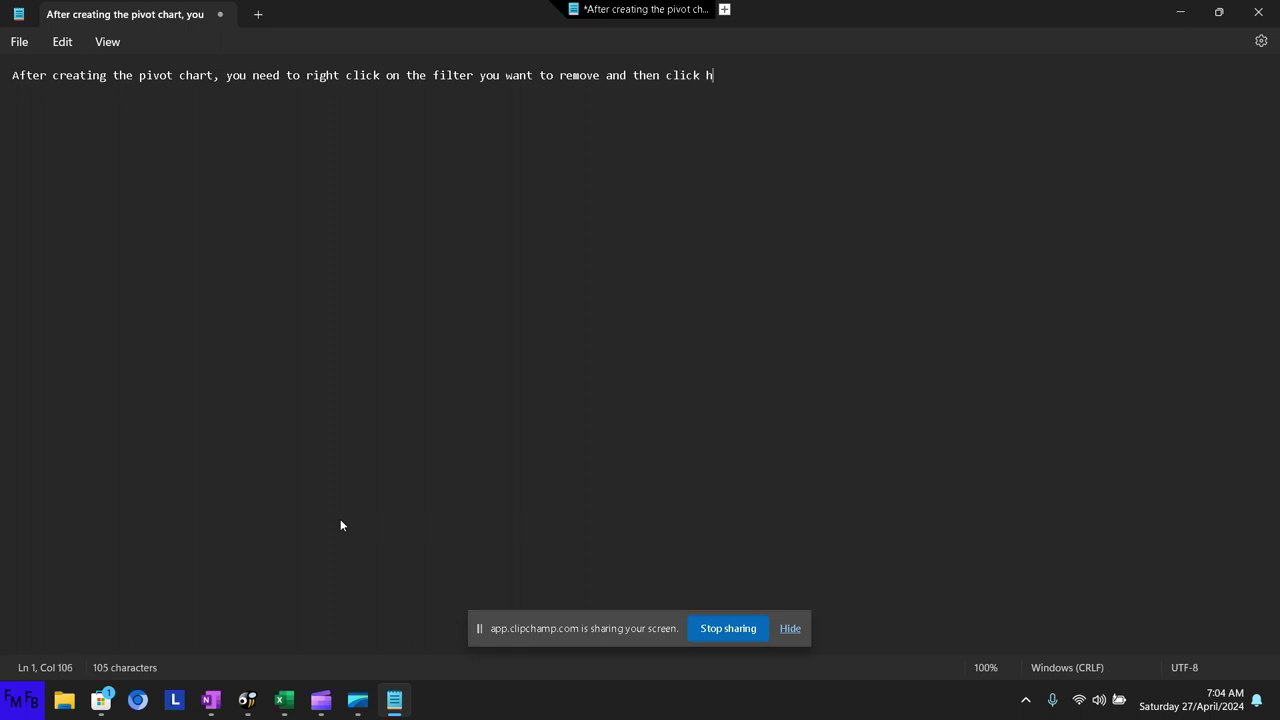
{"action": "type", "text": "ide a"}
{"action": "key", "text": "BackSpace"}
{"action": "type", "text": "a"}
{"action": "type", "text": "ll field"}
{"action": "type", "text": " buttons on"}
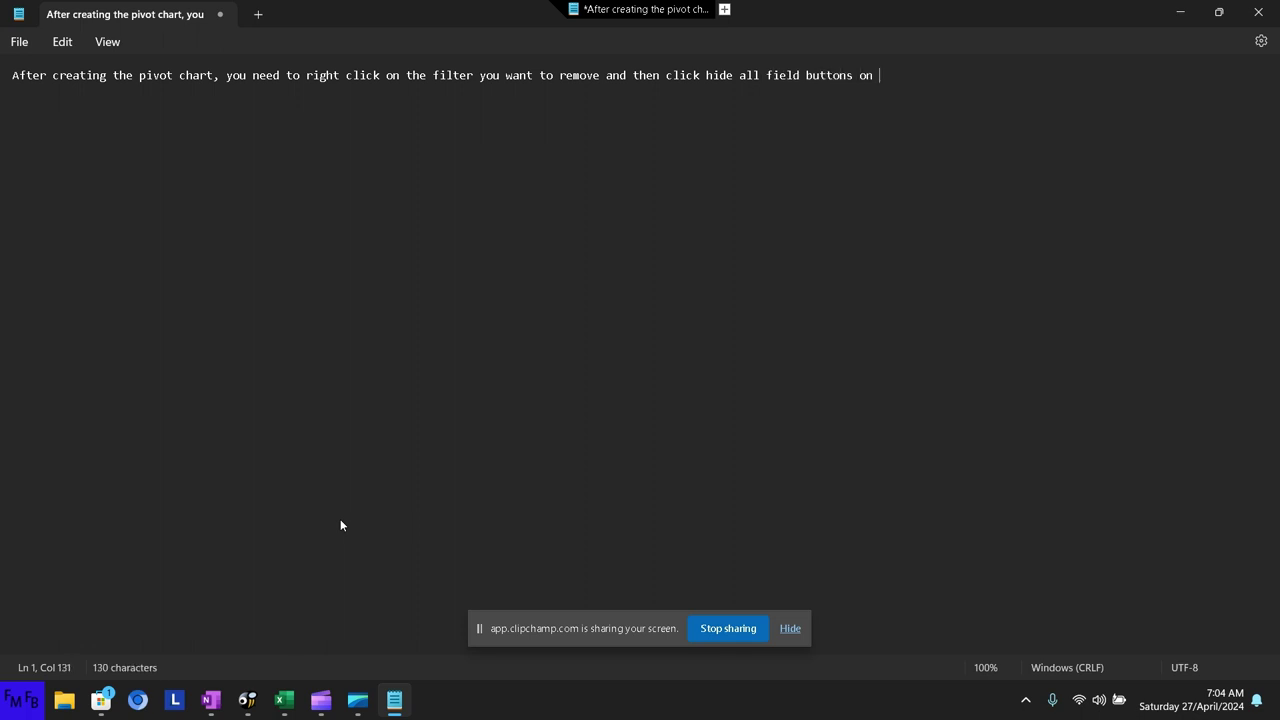
{"action": "type", "text": " chart to "}
{"action": "type", "text": "hide a"}
{"action": "type", "text": "ll filters"}
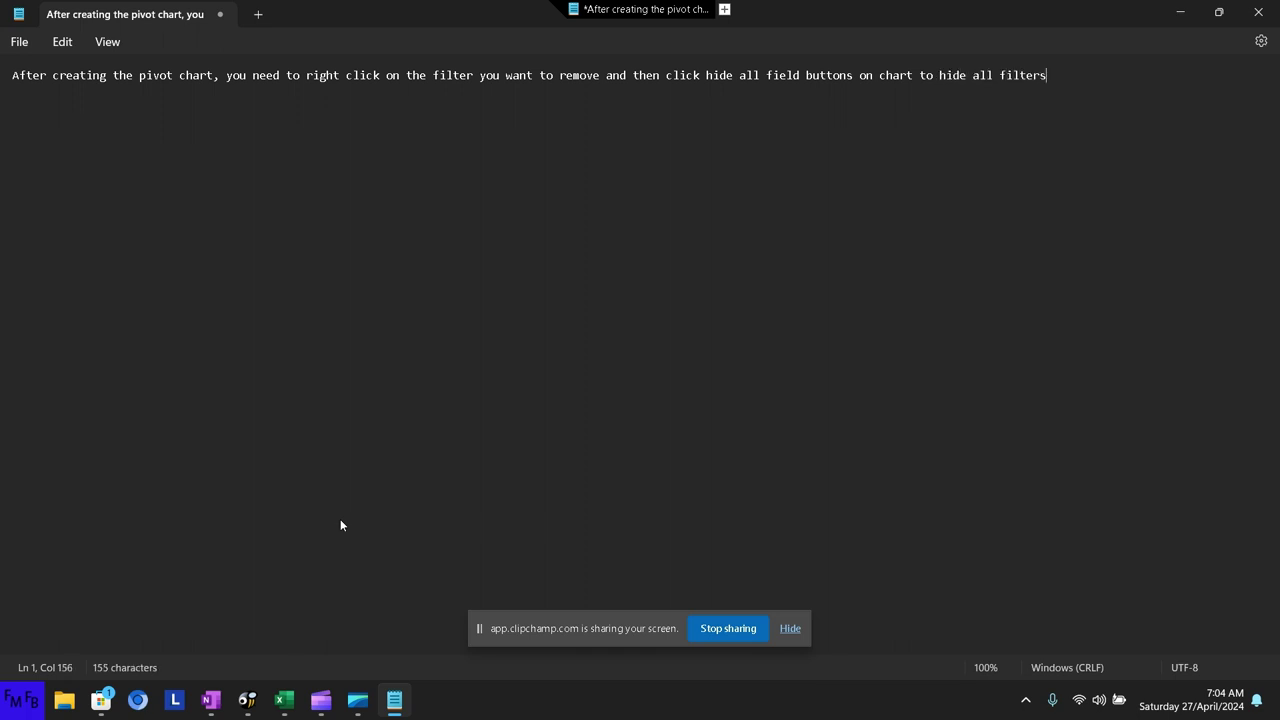
{"action": "type", "text": "./"}
{"action": "type", "text": "De"}
{"action": "type", "text": "spu"}
{"action": "type", "text": "és de c"}
{"action": "type", "text": "rear la "}
{"action": "type", "text": "g"}
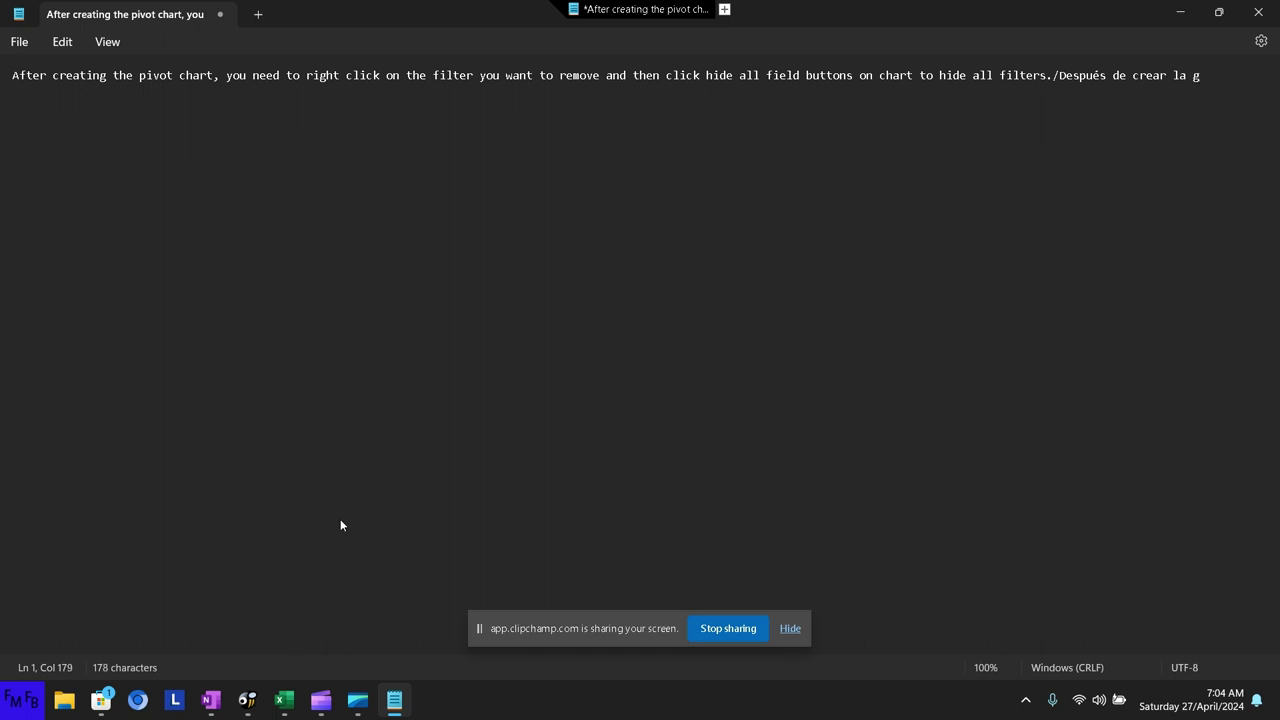
{"action": "key", "text": "BackSpace"}
{"action": "type", "text": "pivot ch"}
{"action": "type", "text": "art"}
{"action": "type", "text": ", hay q"}
{"action": "type", "text": "ue dar cl"}
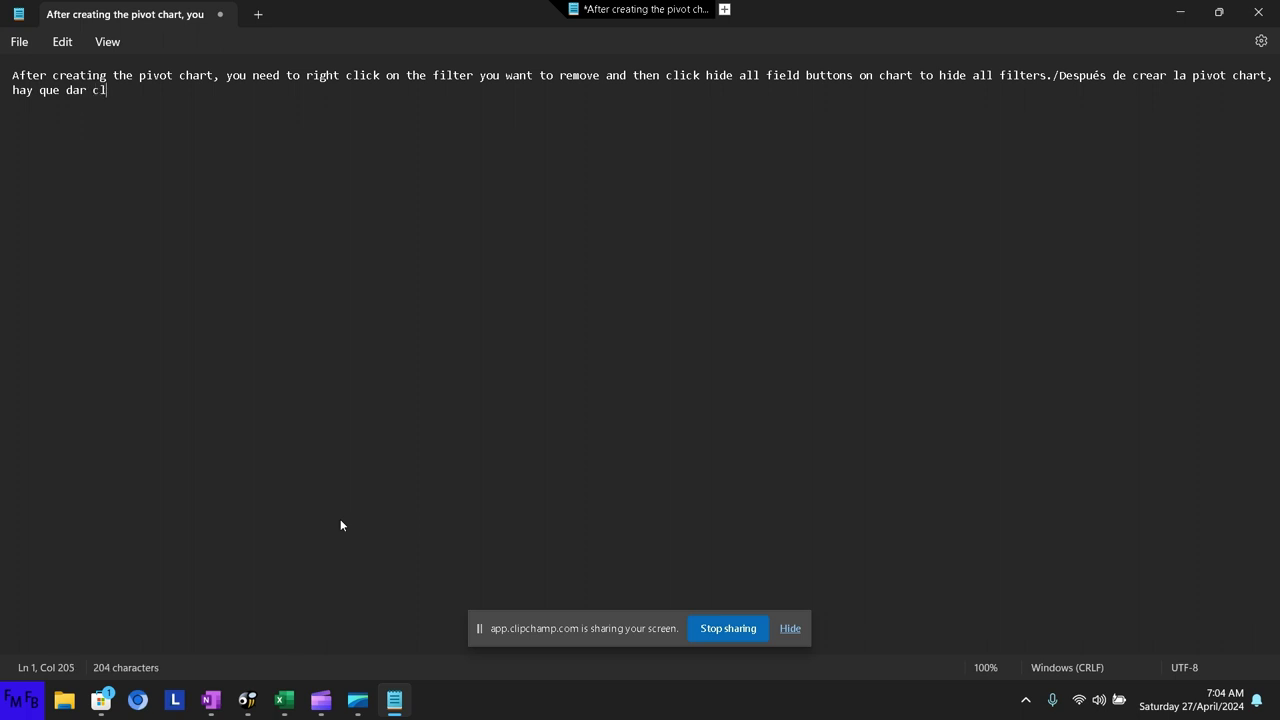
{"action": "type", "text": "ci"}
{"action": "type", "text": "ic en"}
Step: Raise Notepad's font size from 16 to 20 via Edit > Font
{"action": "key", "text": "ctrl+a"}
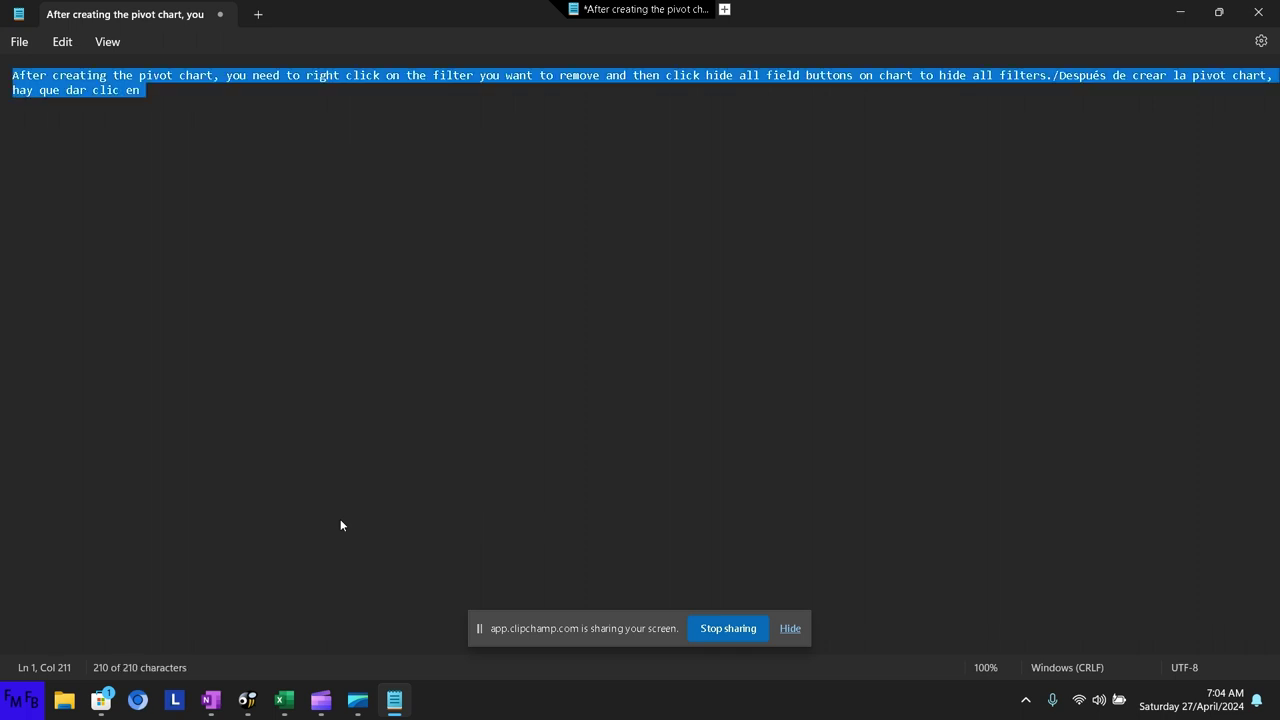
{"action": "left_click", "coordinate": [102, 45]}
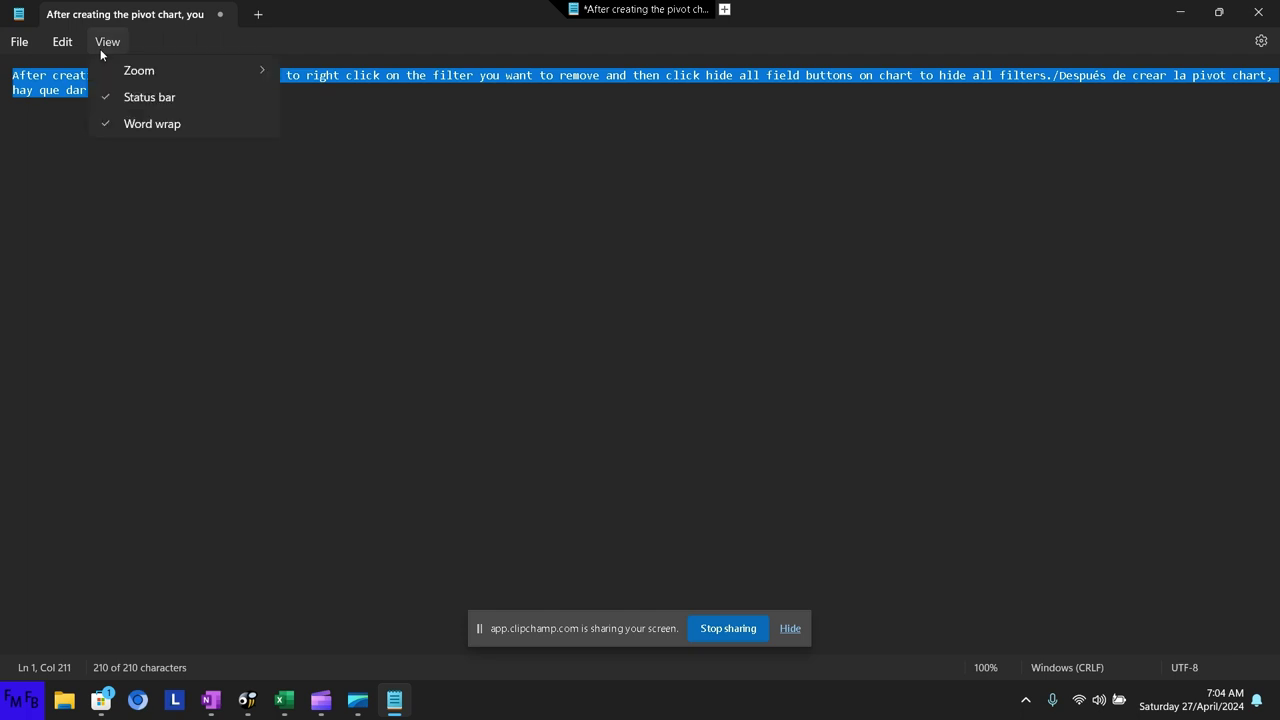
{"action": "mouse_move", "coordinate": [62, 41]}
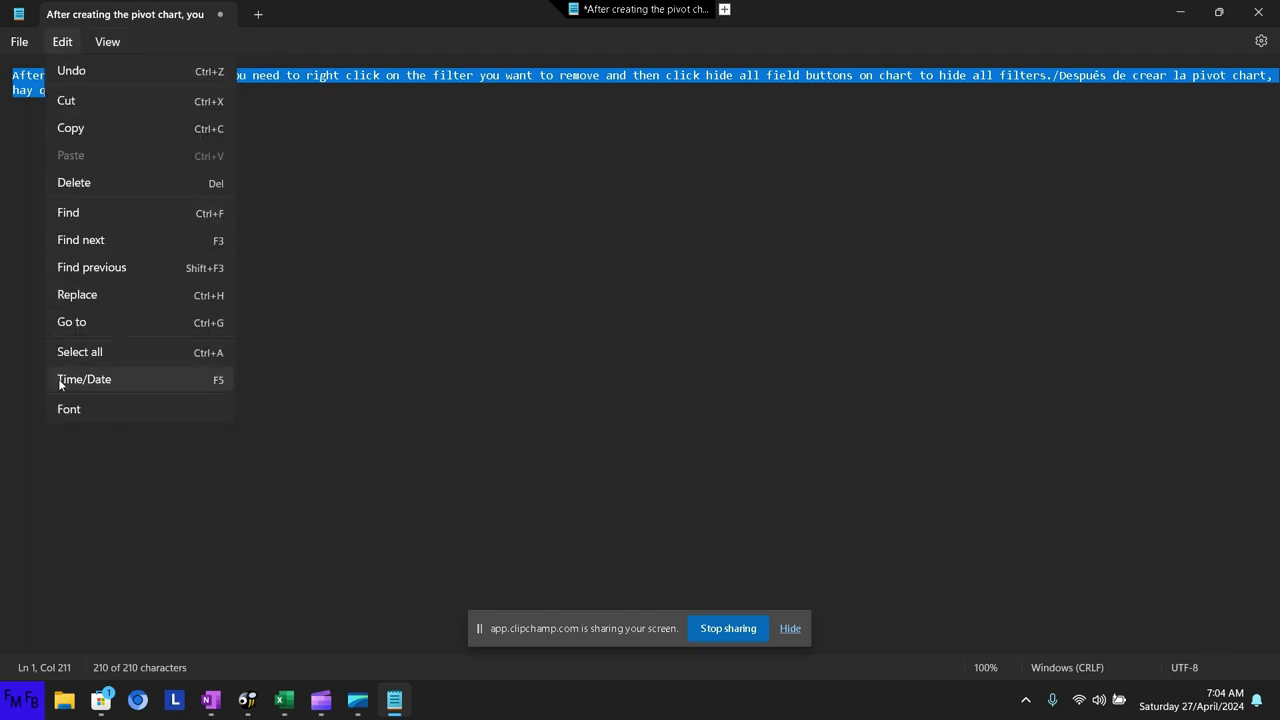
{"action": "left_click", "coordinate": [67, 408]}
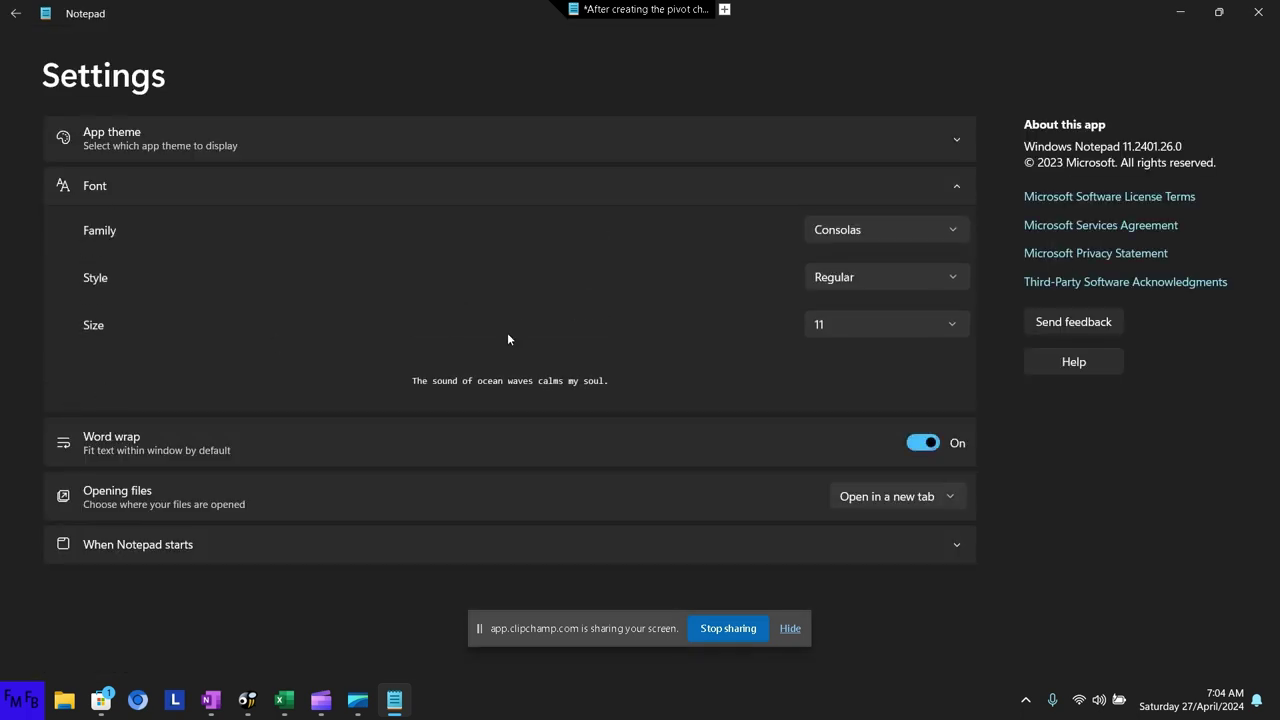
{"action": "left_click", "coordinate": [847, 324]}
{"action": "type", "text": "16"}
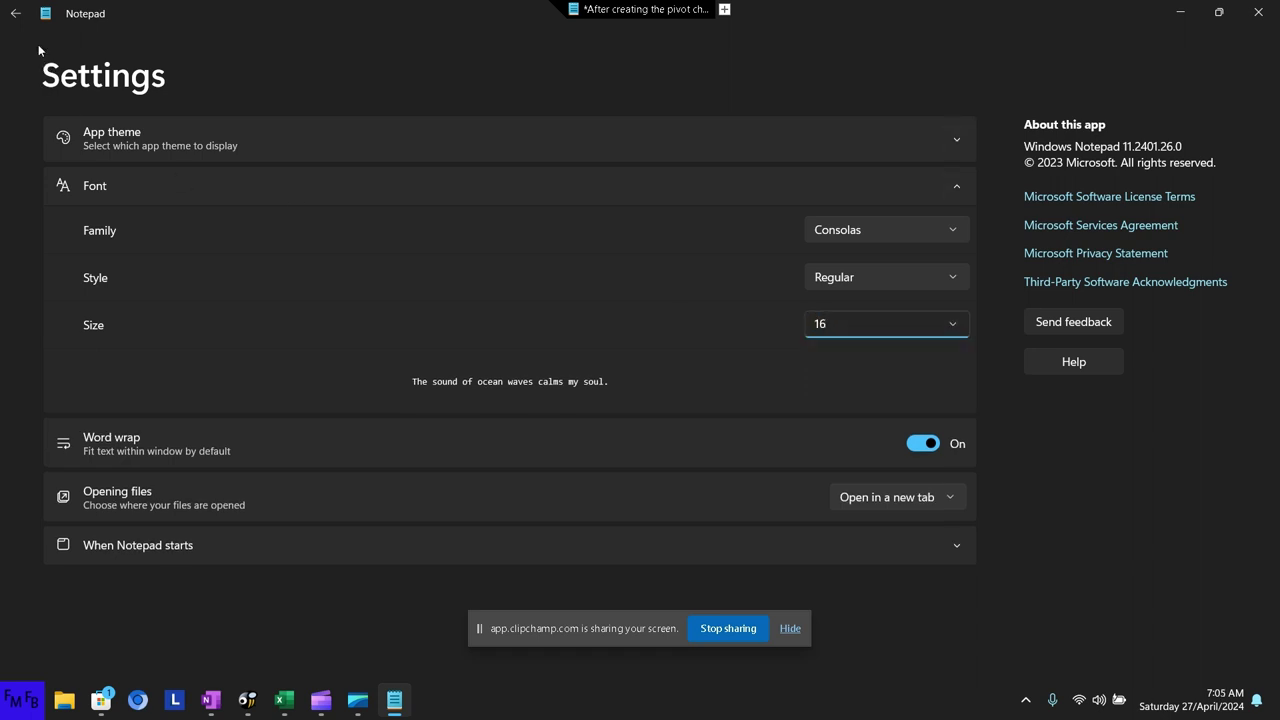
{"action": "left_click", "coordinate": [15, 13]}
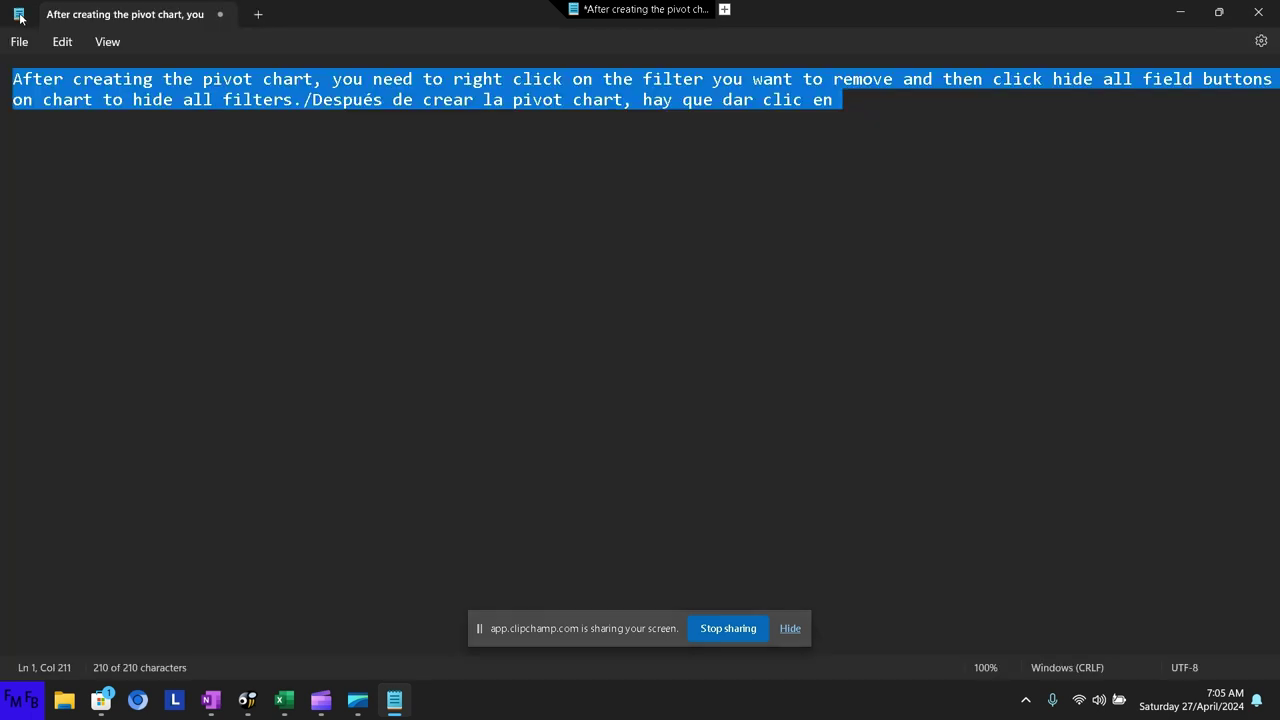
{"action": "left_click", "coordinate": [62, 41]}
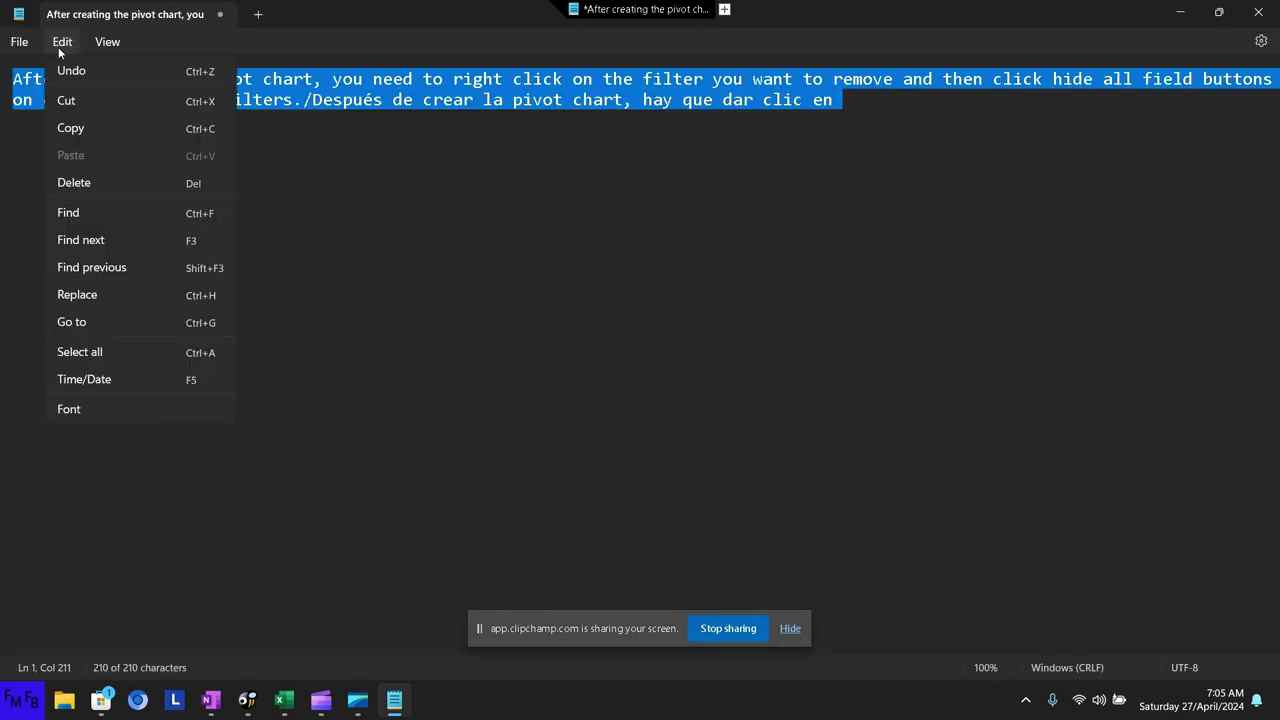
{"action": "left_click", "coordinate": [68, 409]}
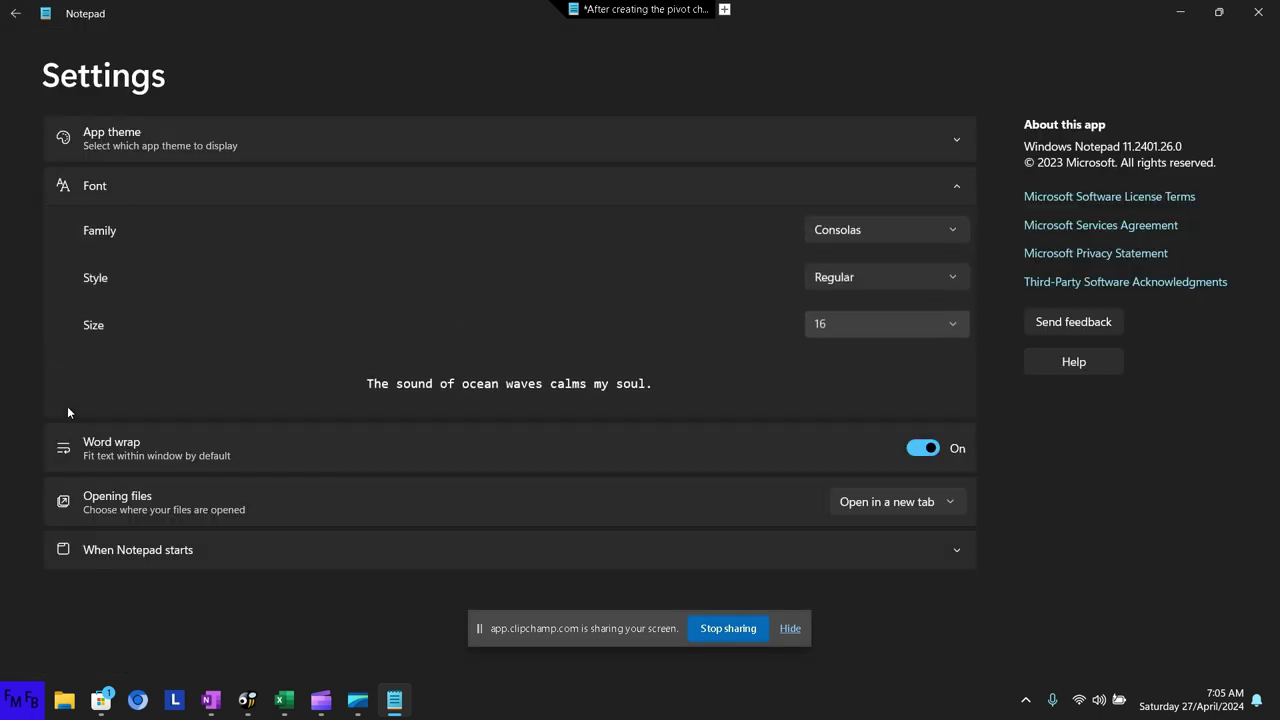
{"action": "left_click", "coordinate": [865, 323]}
{"action": "type", "text": "2"}
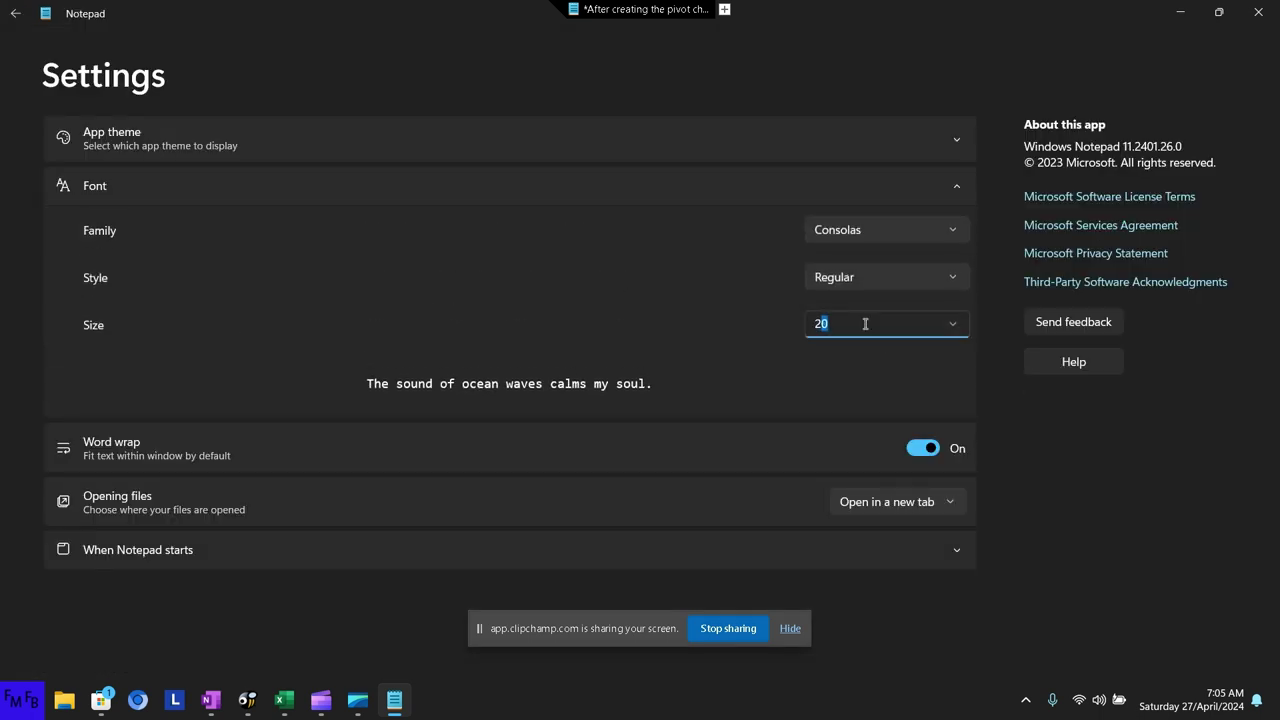
{"action": "type", "text": "0"}
{"action": "left_click", "coordinate": [16, 14]}
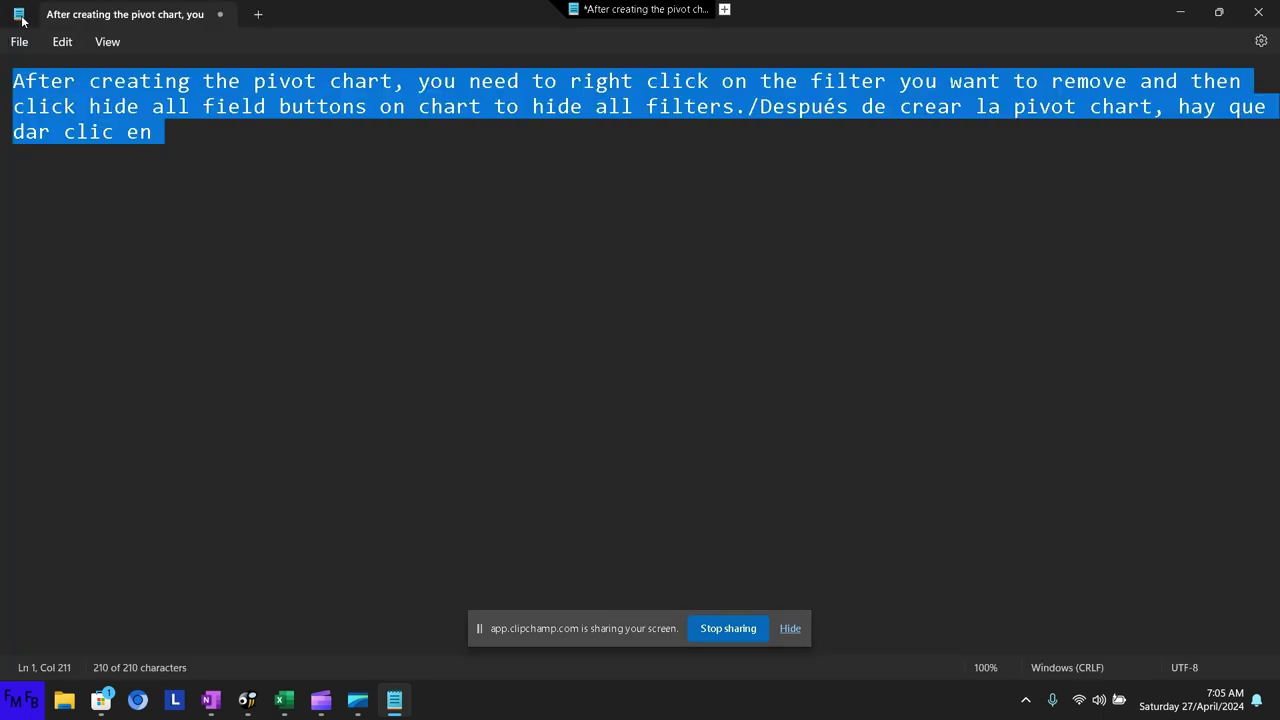
{"action": "left_click", "coordinate": [174, 122]}
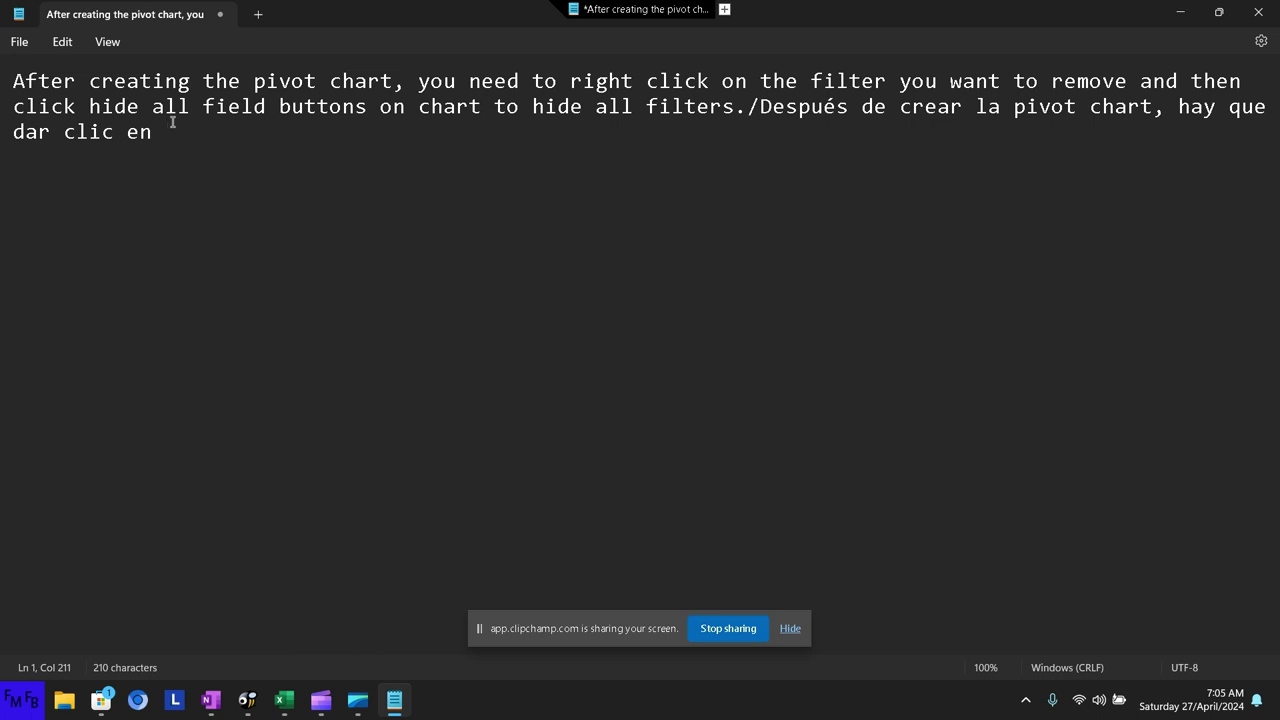
Step: Continue the Spanish with 'uno de los filtros en la gráfica y luego se le da hide'
{"action": "type", "text": "un"}
{"action": "type", "text": "o de "}
{"action": "type", "text": "los filtr"}
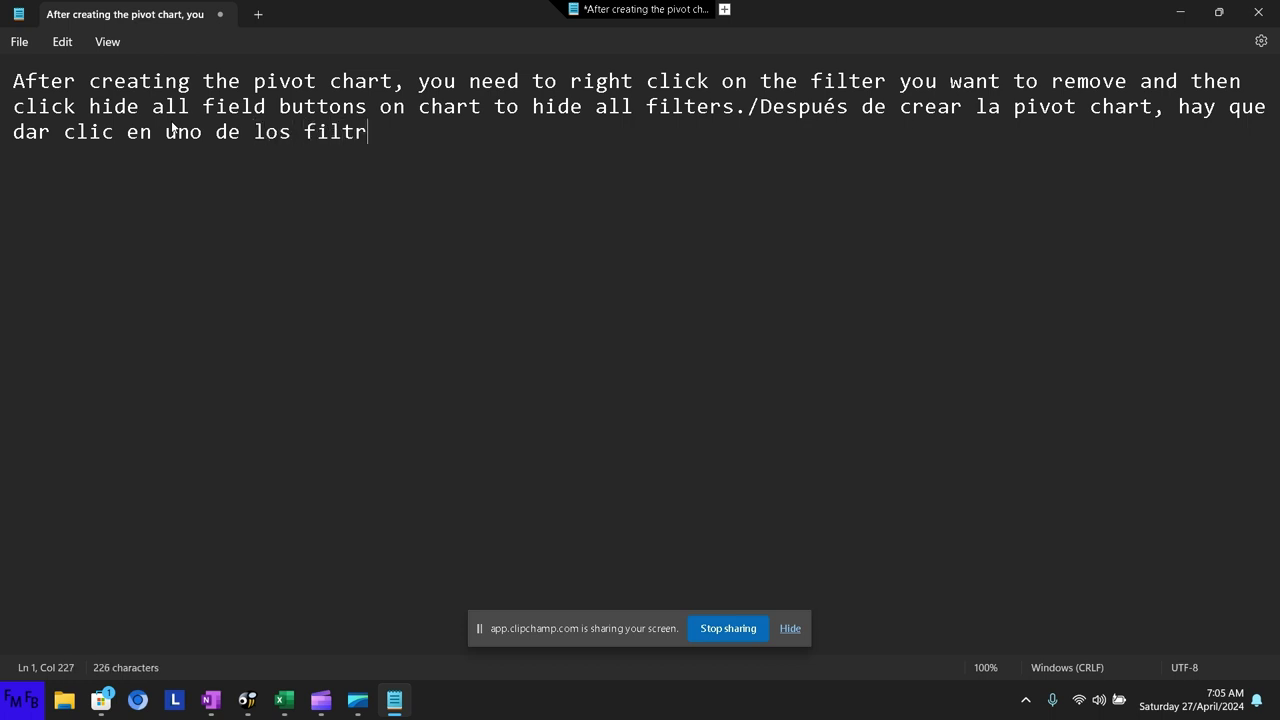
{"action": "type", "text": "os en la gr"}
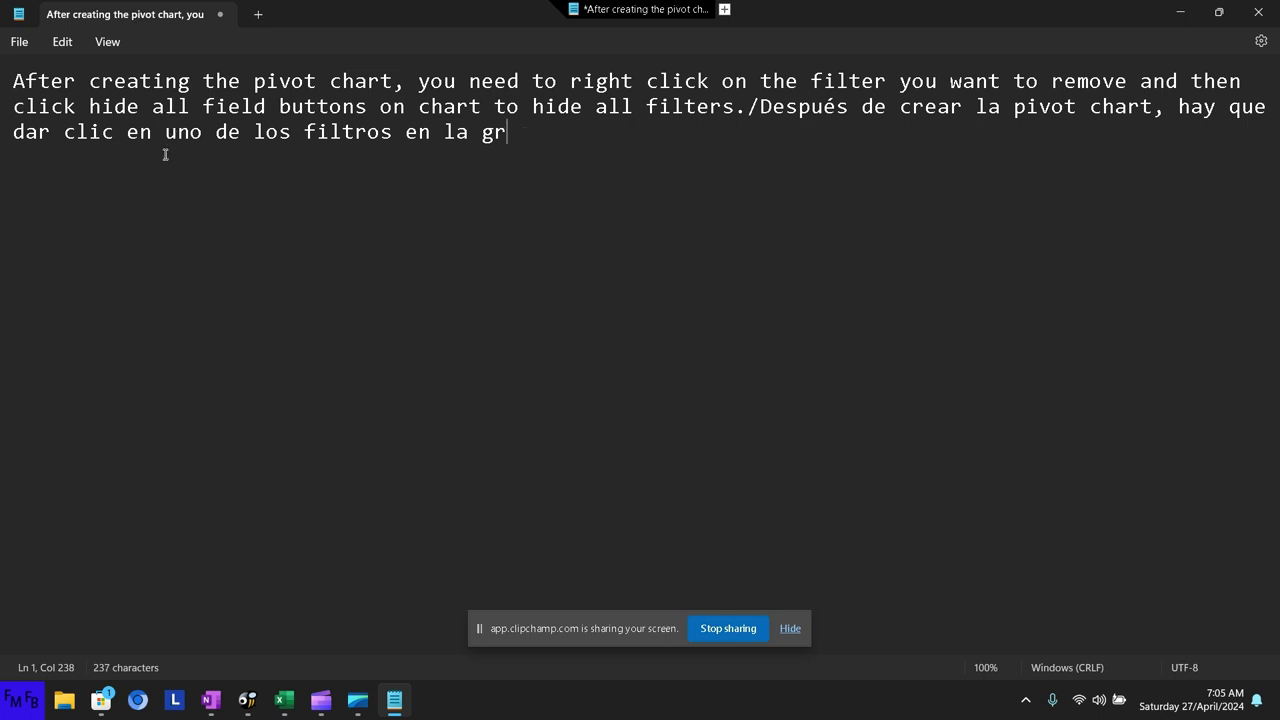
{"action": "key", "text": "BackSpace"}
{"action": "type", "text": "r"}
{"action": "double_click", "coordinate": [164, 157]}
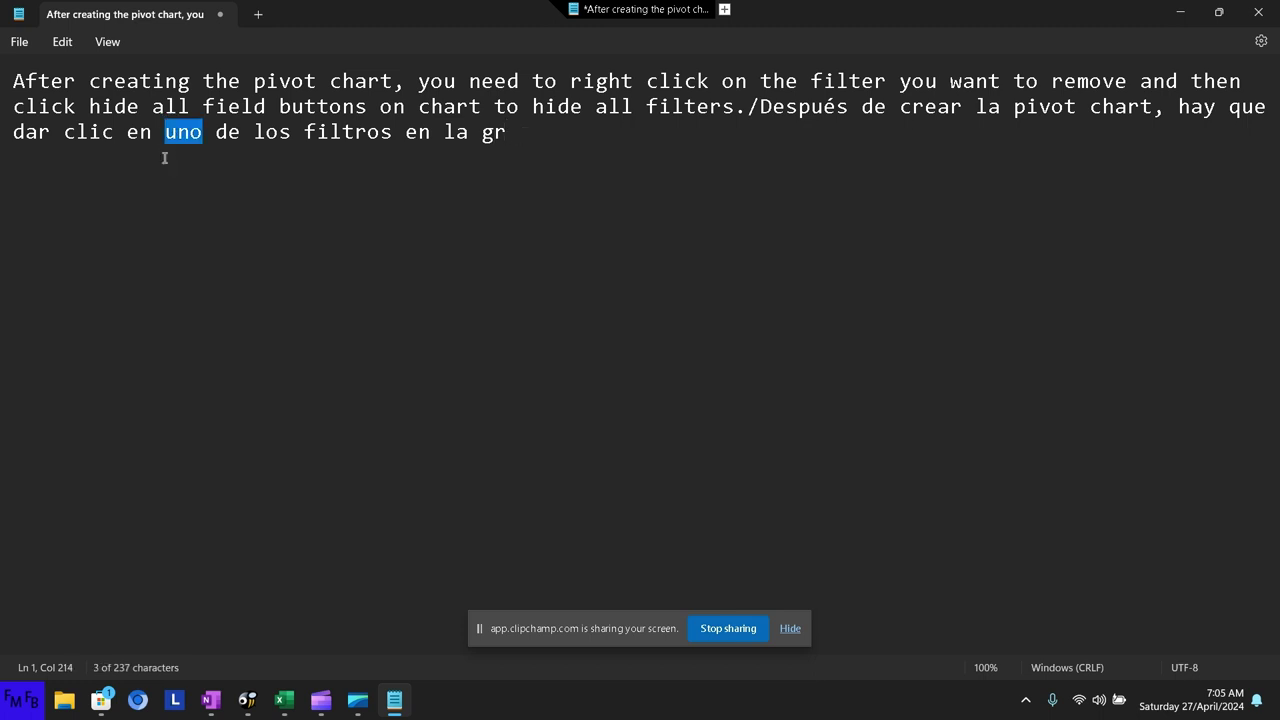
{"action": "left_click", "coordinate": [547, 133]}
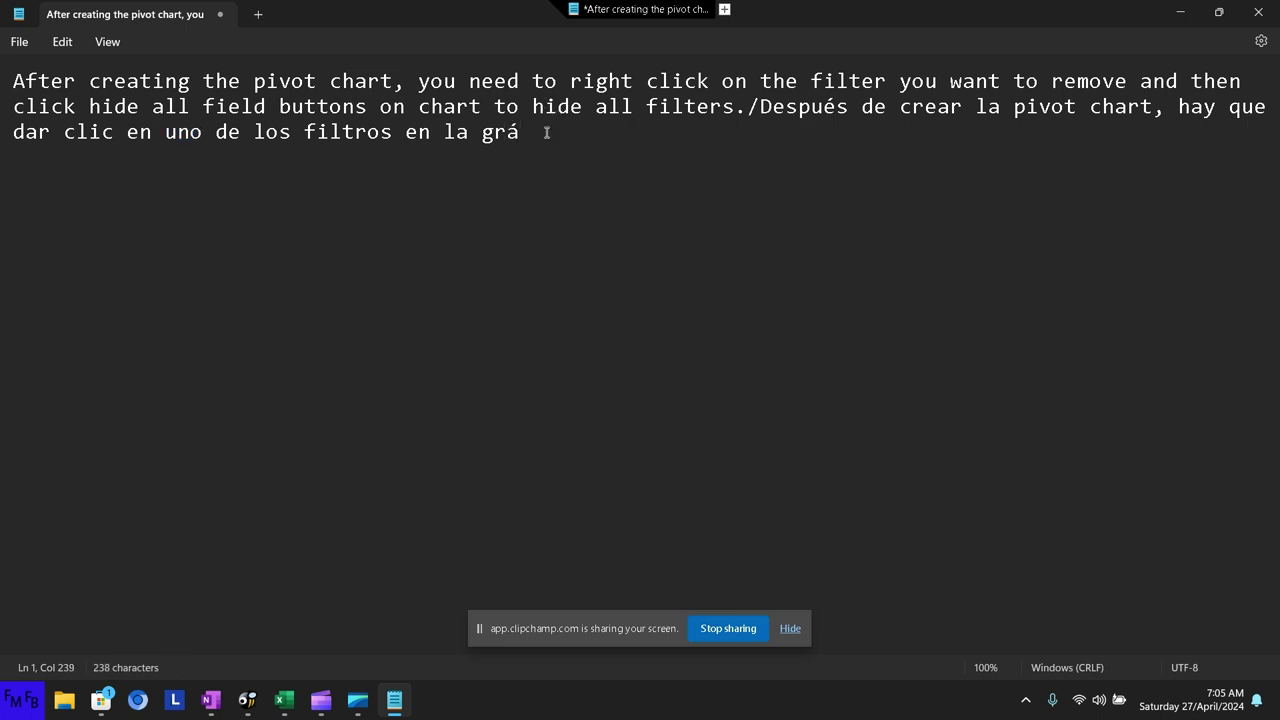
{"action": "type", "text": "fica y "}
{"action": "type", "text": "luego se "}
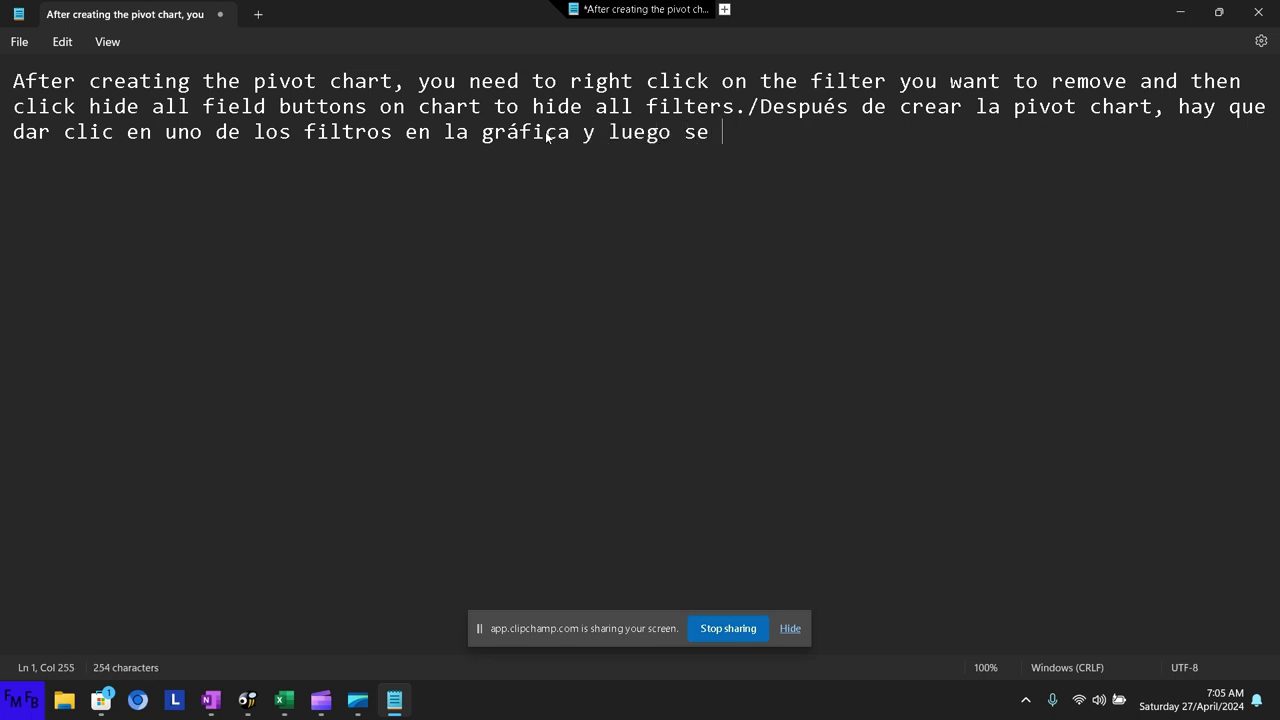
{"action": "type", "text": "le da hi"}
{"action": "type", "text": "de"}
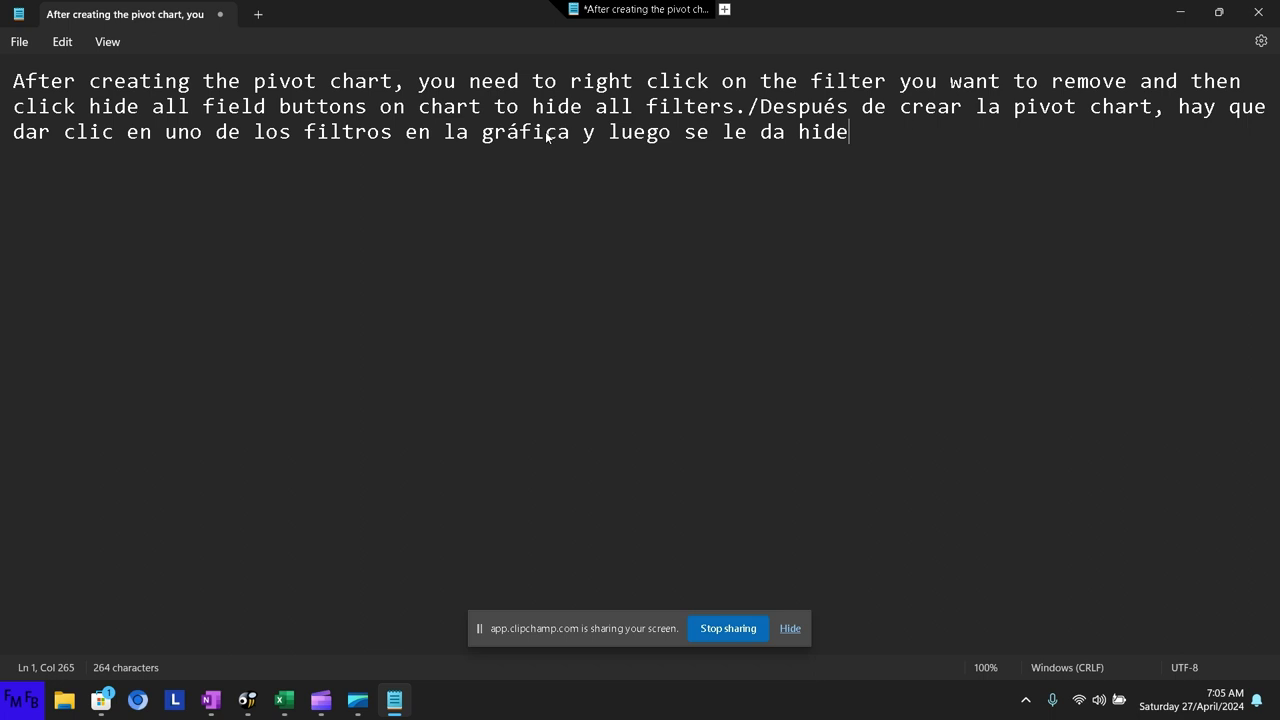
Step: Finish with 'all field buttons on chart para esconder todos los filtros en la pivot chart.'
{"action": "type", "text": " all "}
{"action": "type", "text": "field b"}
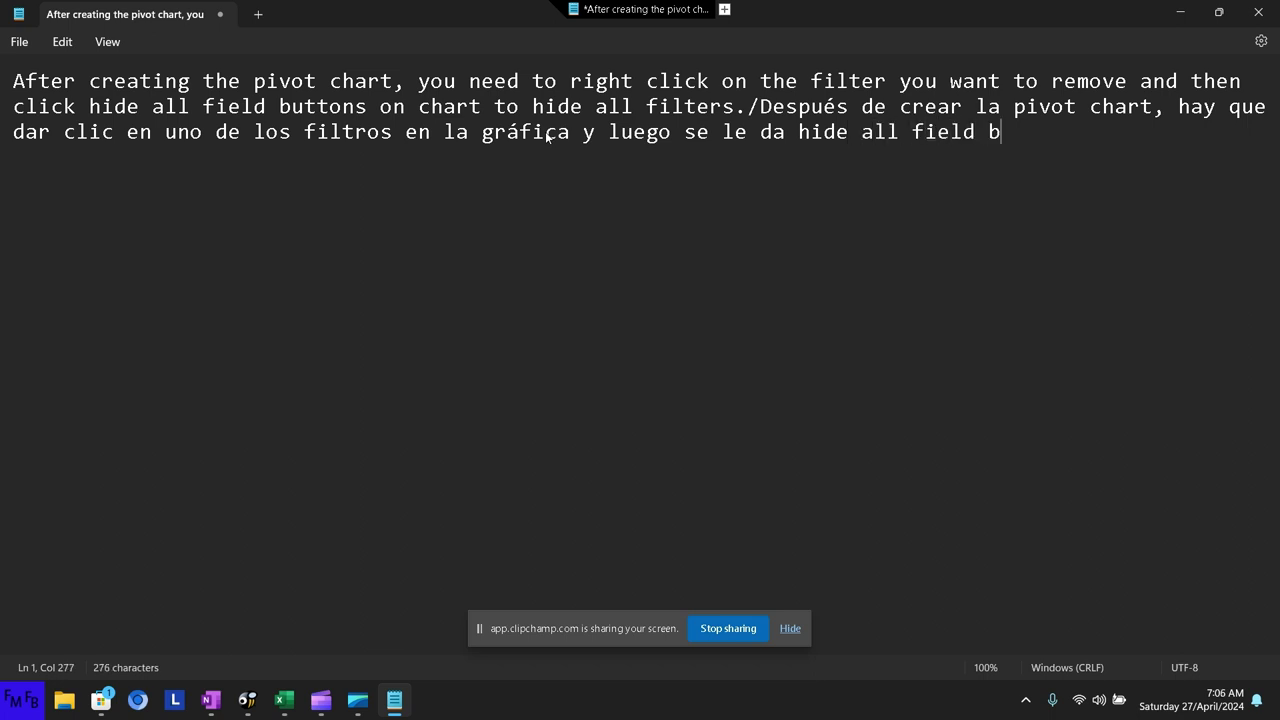
{"action": "type", "text": "uttons on c"}
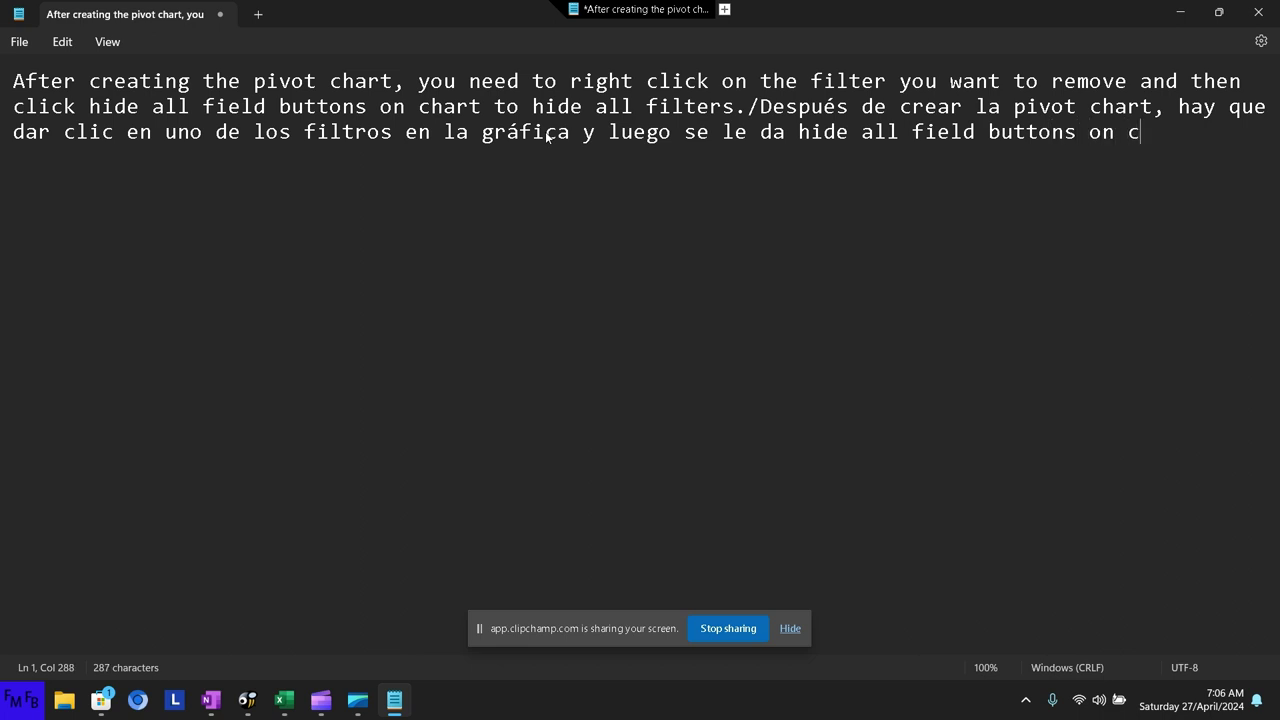
{"action": "type", "text": "hart to "}
{"action": "type", "text": "hide a"}
{"action": "key", "text": "BackSpace"}
{"action": "key", "text": "BackSpace"}
{"action": "key", "text": "BackSpace"}
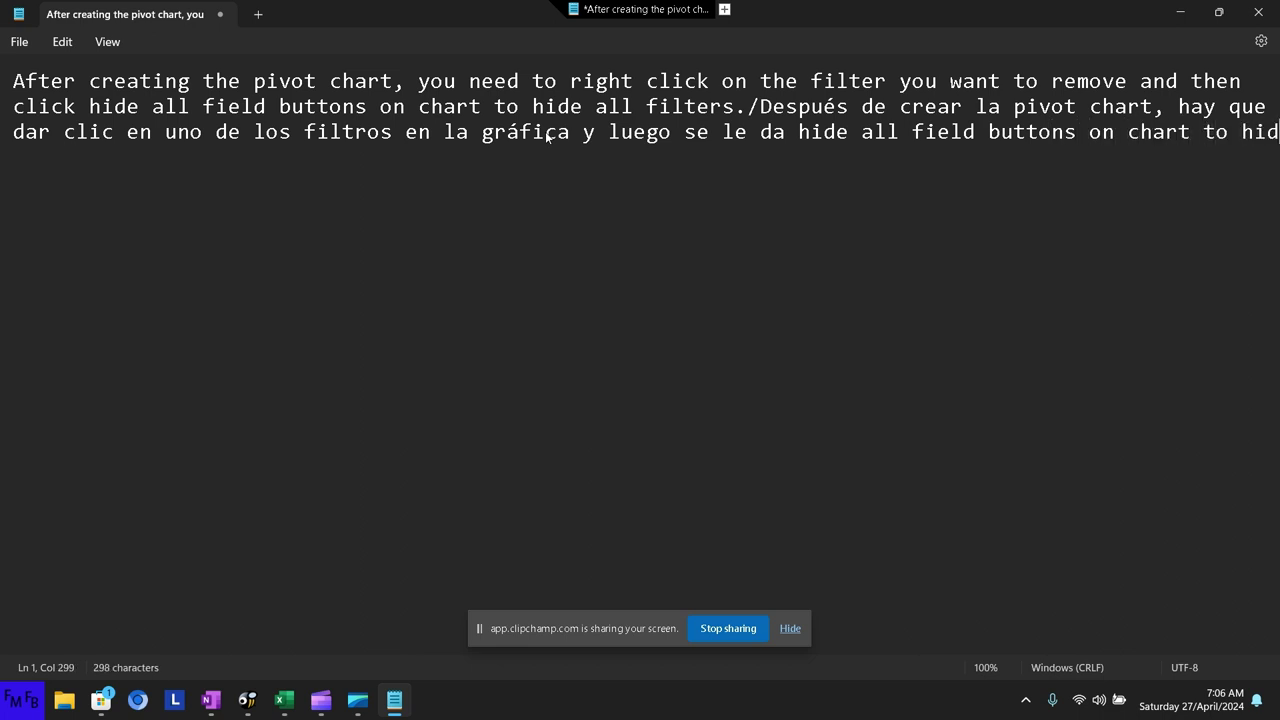
{"action": "key", "text": "BackSpace"}
{"action": "key", "text": "BackSpace"}
{"action": "key", "text": "BackSpace"}
{"action": "key", "text": "BackSpace"}
{"action": "key", "text": "BackSpace"}
{"action": "key", "text": "BackSpace"}
{"action": "type", "text": "para escon"}
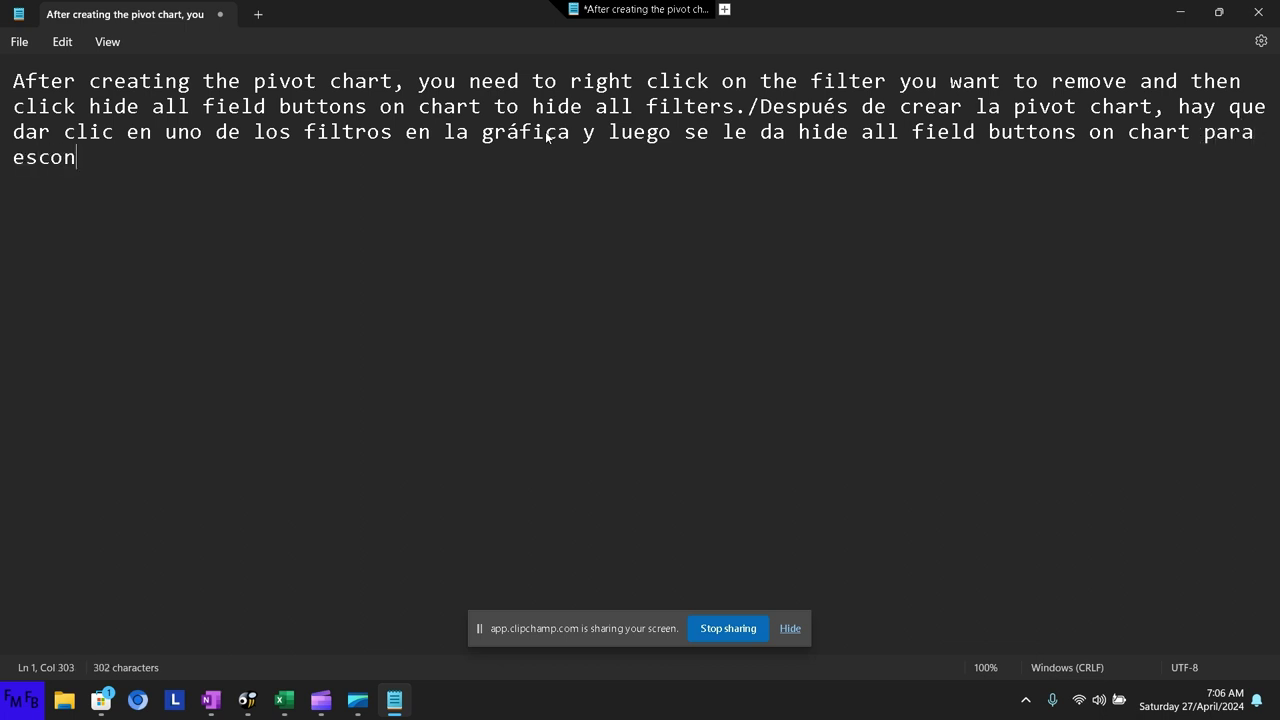
{"action": "type", "text": "der tod"}
{"action": "type", "text": "os los fil"}
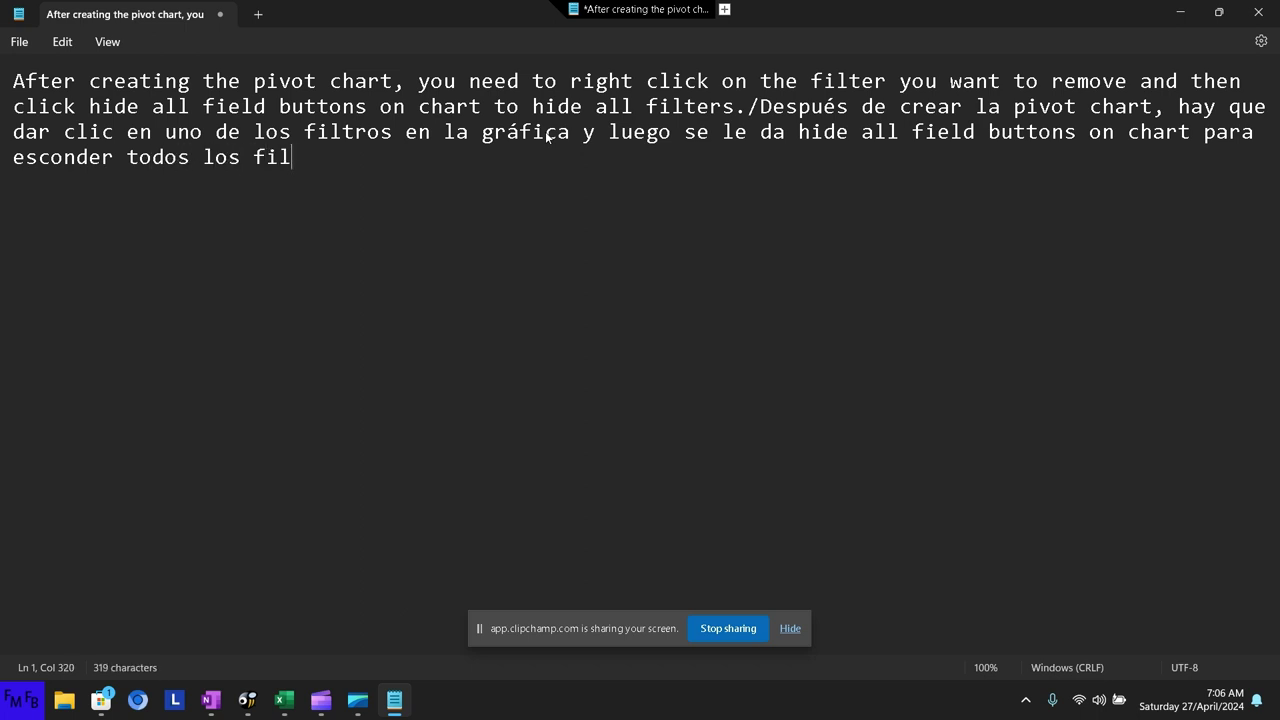
{"action": "type", "text": "tros en la "}
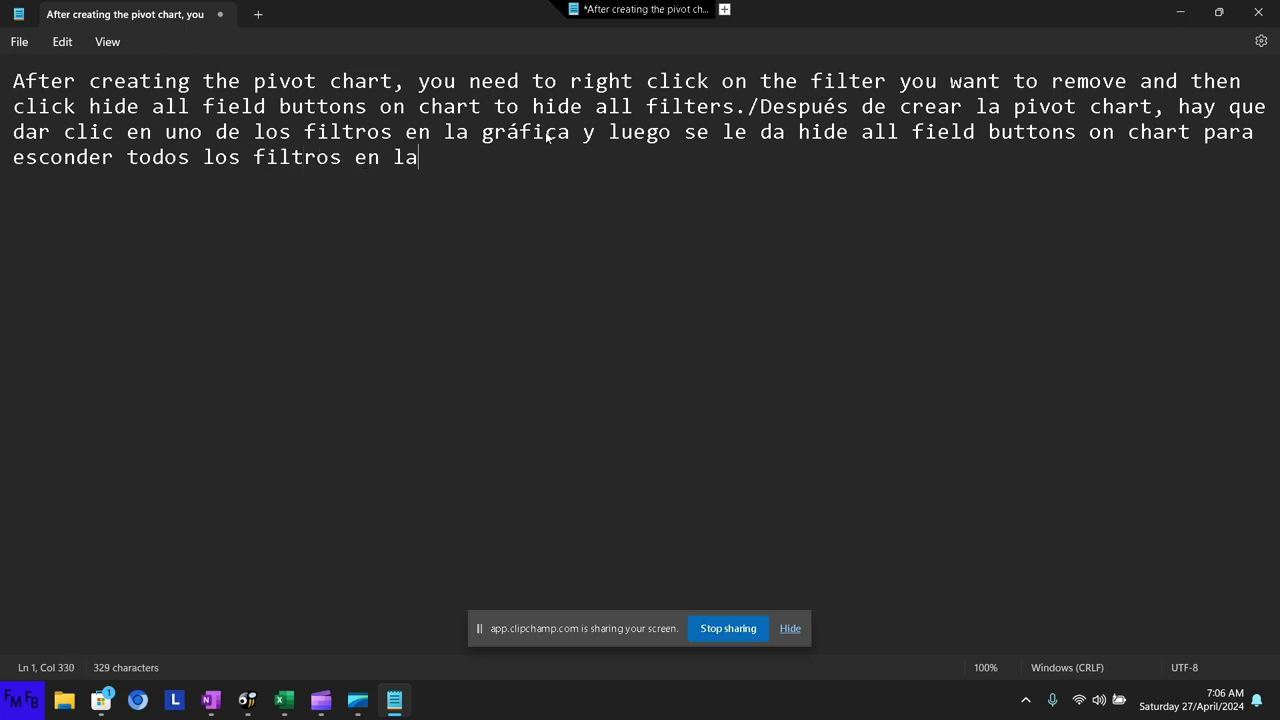
{"action": "type", "text": "g"}
{"action": "type", "text": "r"}
{"action": "key", "text": "BackSpace"}
{"action": "key", "text": "BackSpace"}
{"action": "key", "text": "BackSpace"}
{"action": "type", "text": "pivot "}
{"action": "type", "text": "chart."}
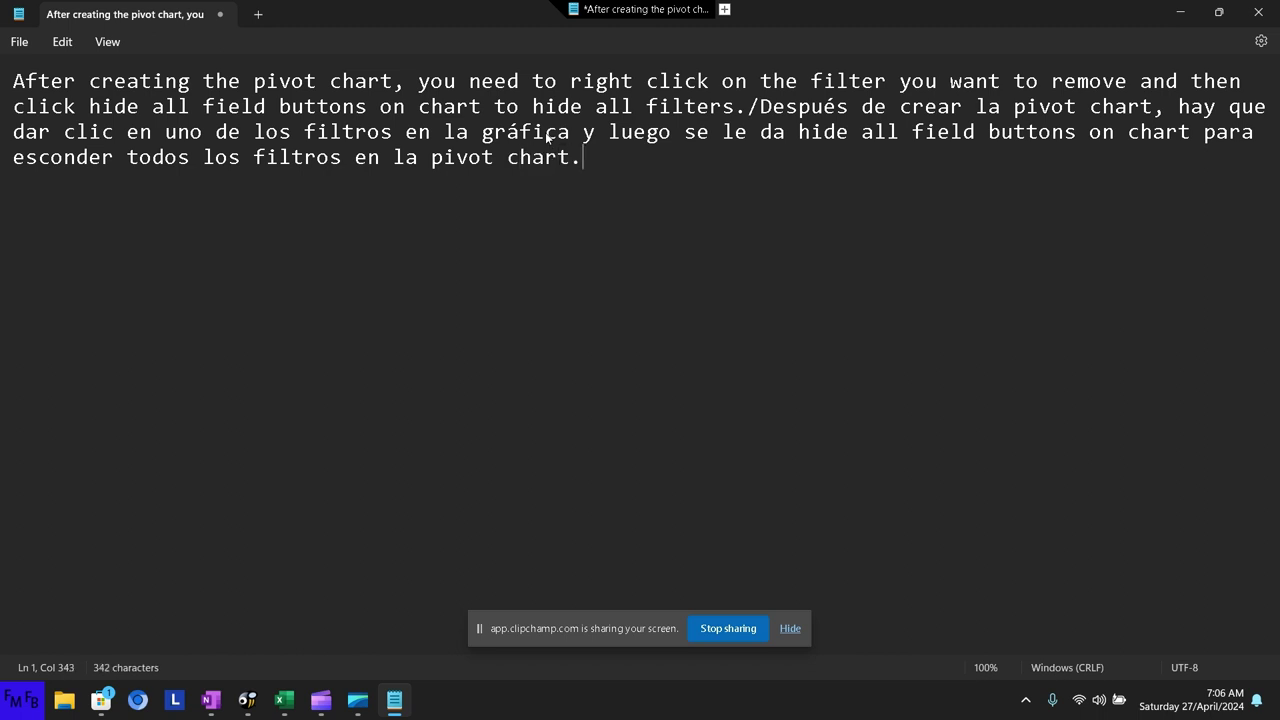
Step: In the English sentence, replace 'the' with 'a' and 'you want to remove' with 'in the graph'
{"action": "key", "text": "Up"}
{"action": "key", "text": "Up"}
{"action": "key", "text": "Up"}
{"action": "key", "text": "ctrl+Right"}
{"action": "key", "text": "ctrl+Right"}
{"action": "key", "text": "ctrl+Right"}
{"action": "key", "text": "ctrl+shift+Right"}
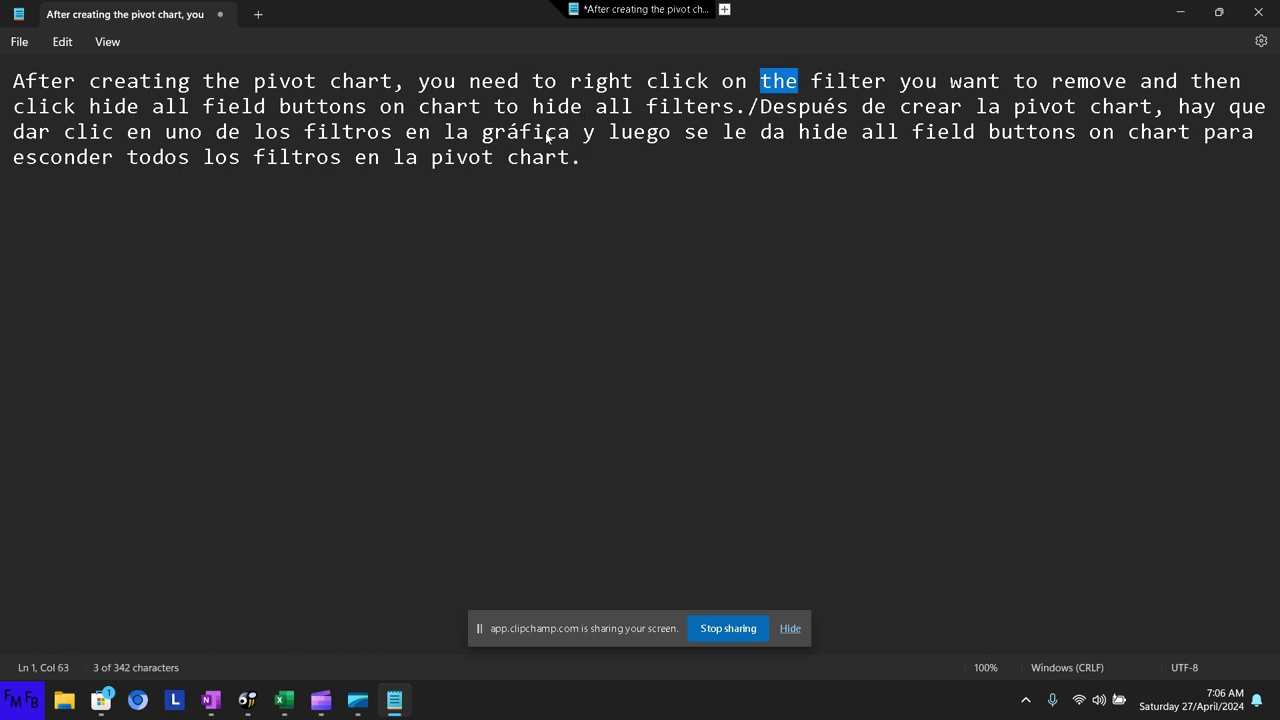
{"action": "type", "text": "a"}
{"action": "key", "text": "ctrl+Right"}
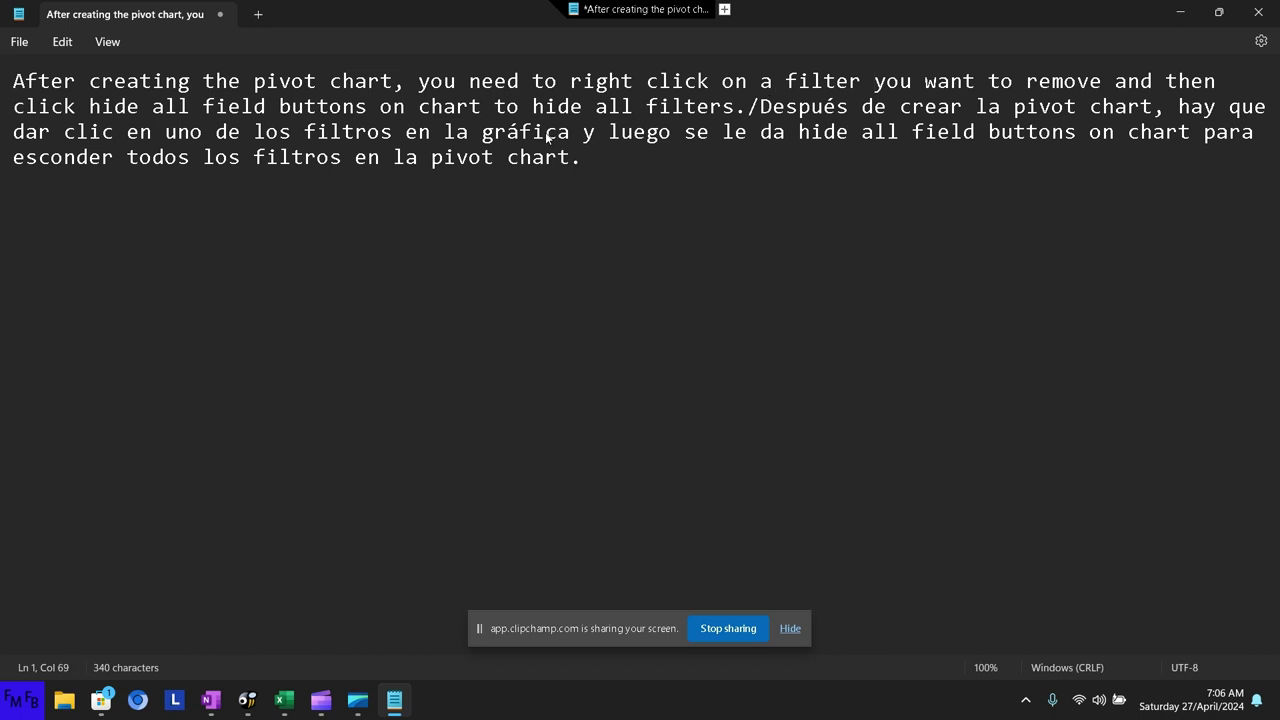
{"action": "key", "text": "ctrl+shift+Right"}
{"action": "key", "text": "ctrl+shift+Right"}
{"action": "key", "text": "ctrl+shift+Right"}
{"action": "key", "text": "ctrl+shift+Right"}
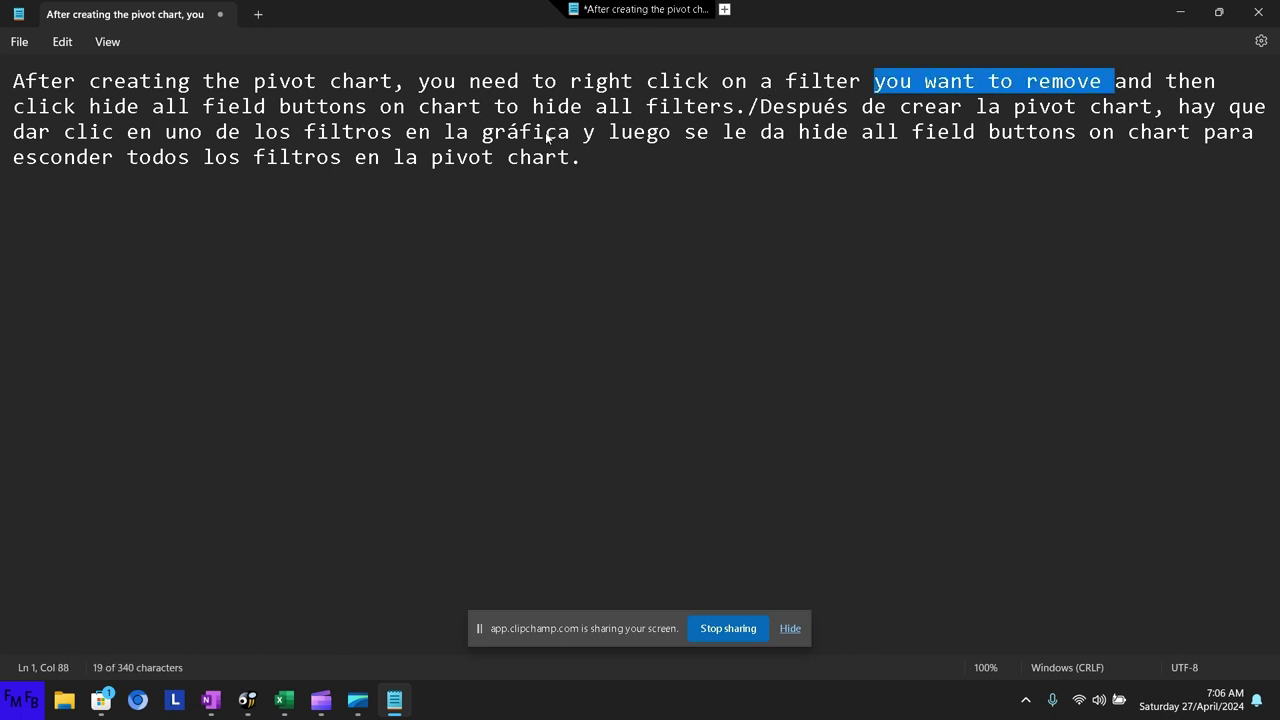
{"action": "type", "text": "in the "}
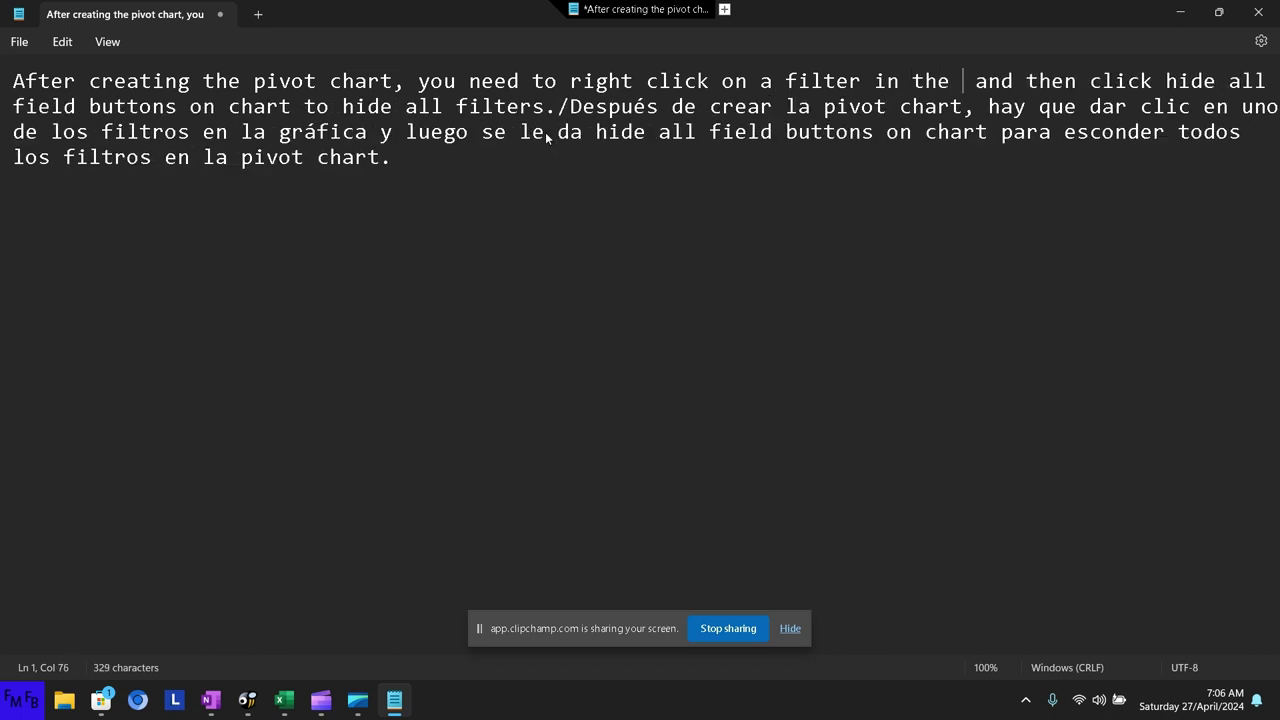
{"action": "type", "text": "graph"}
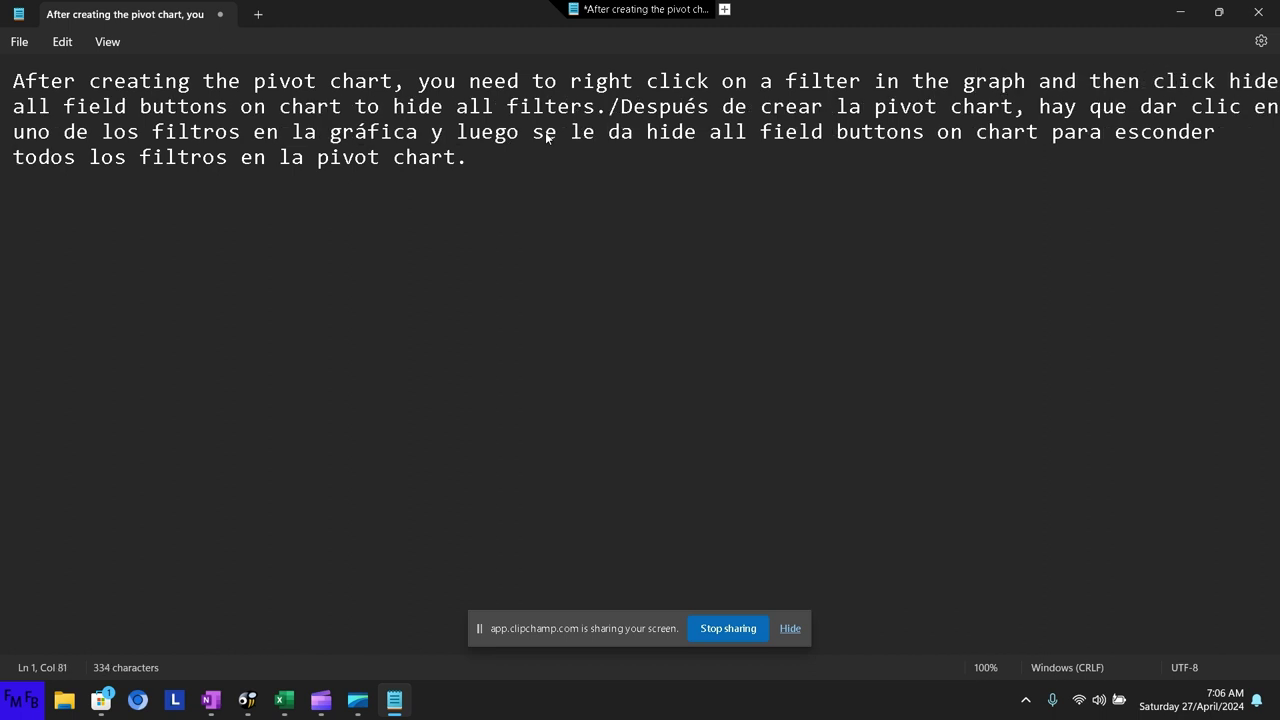